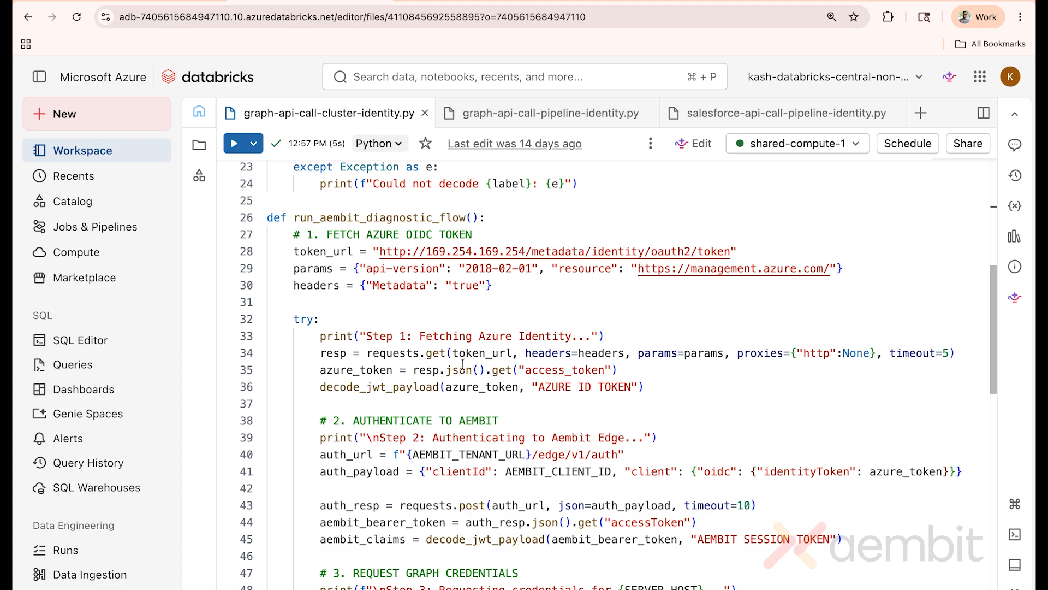
- Review the script's sections for authenticating to Aembit, requesting Graph credentials and calling the Microsoft Graph API
{"action": "scroll", "coordinate": [350, 278], "scroll_direction": "down", "scroll_amount": 4}
{"action": "left_click_drag", "start_coordinate": [320, 217], "coordinate": [506, 216]}
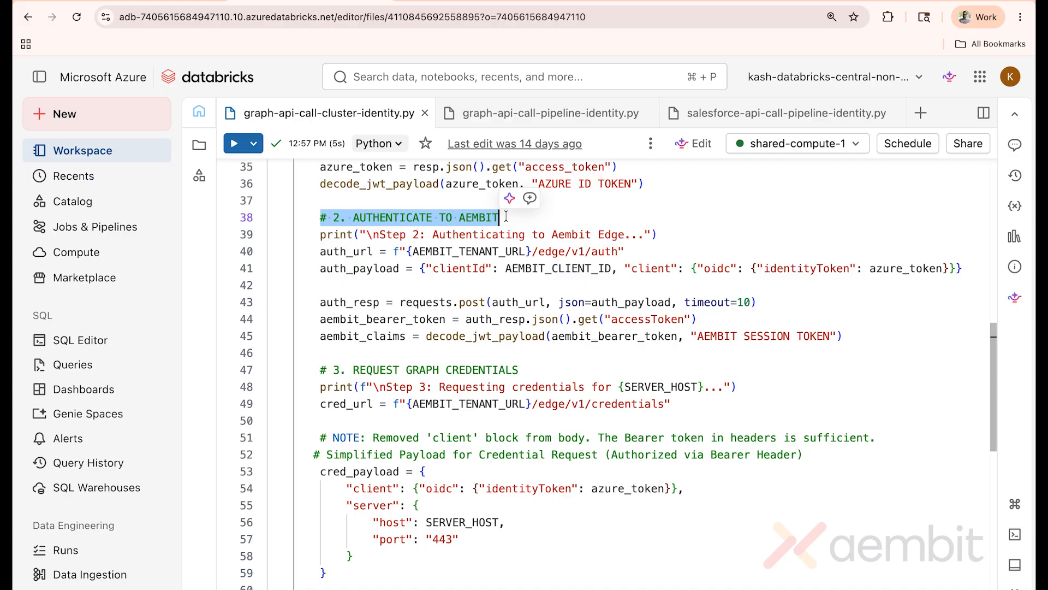
{"action": "mouse_move", "coordinate": [539, 267]}
{"action": "scroll", "coordinate": [459, 302], "scroll_direction": "down", "scroll_amount": 3}
{"action": "scroll", "coordinate": [460, 302], "scroll_direction": "down", "scroll_amount": 1}
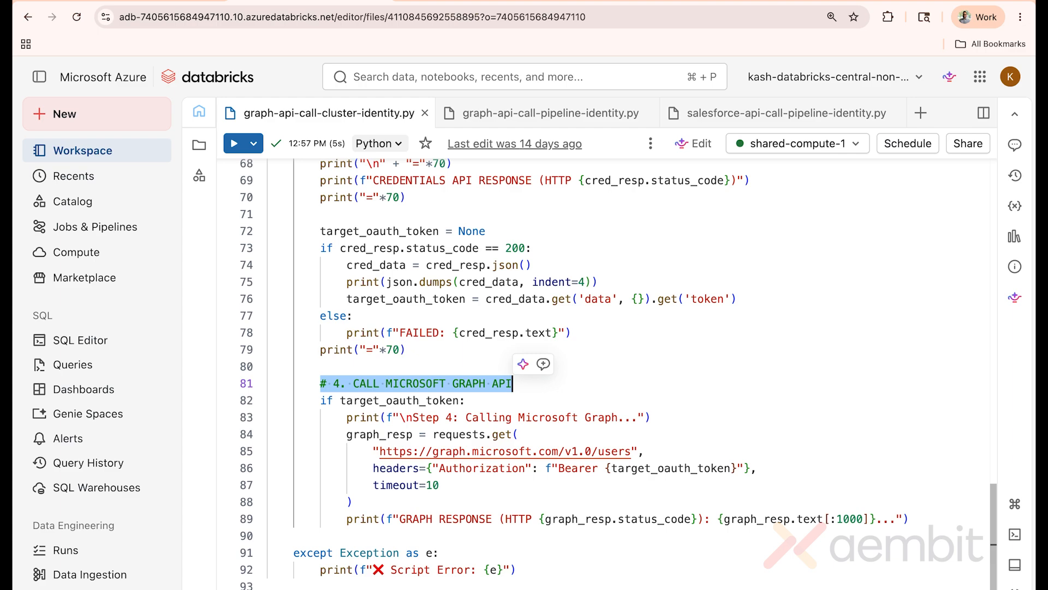
- Enlarge the page zoom to 175% and run graph-api-call-cluster-identity.py
{"action": "left_click", "coordinate": [668, 321]}
{"action": "key", "text": "super+equal"}
{"action": "key", "text": "super+equal"}
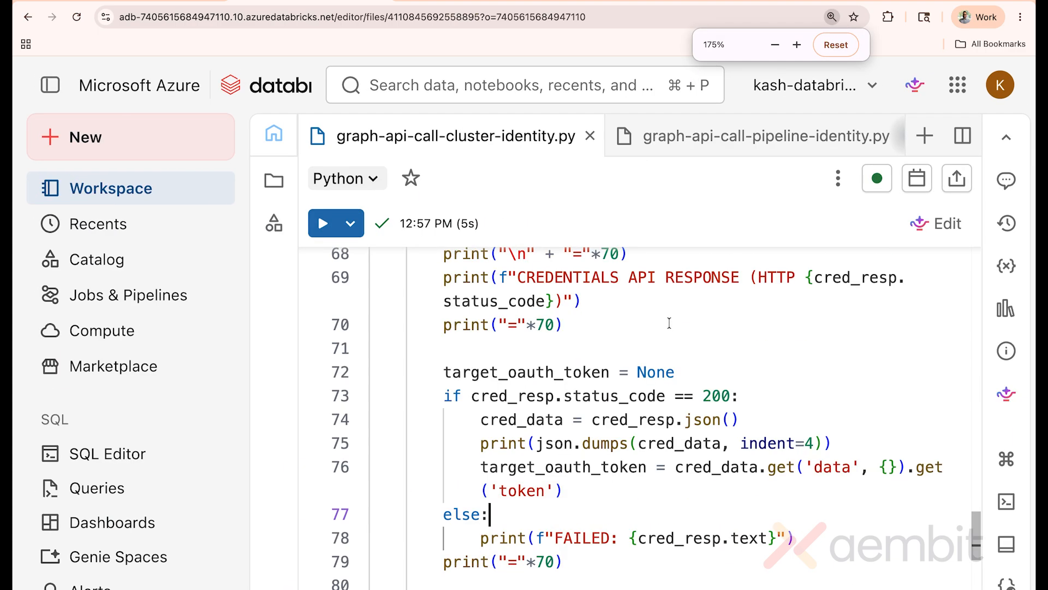
{"action": "left_click", "coordinate": [335, 211]}
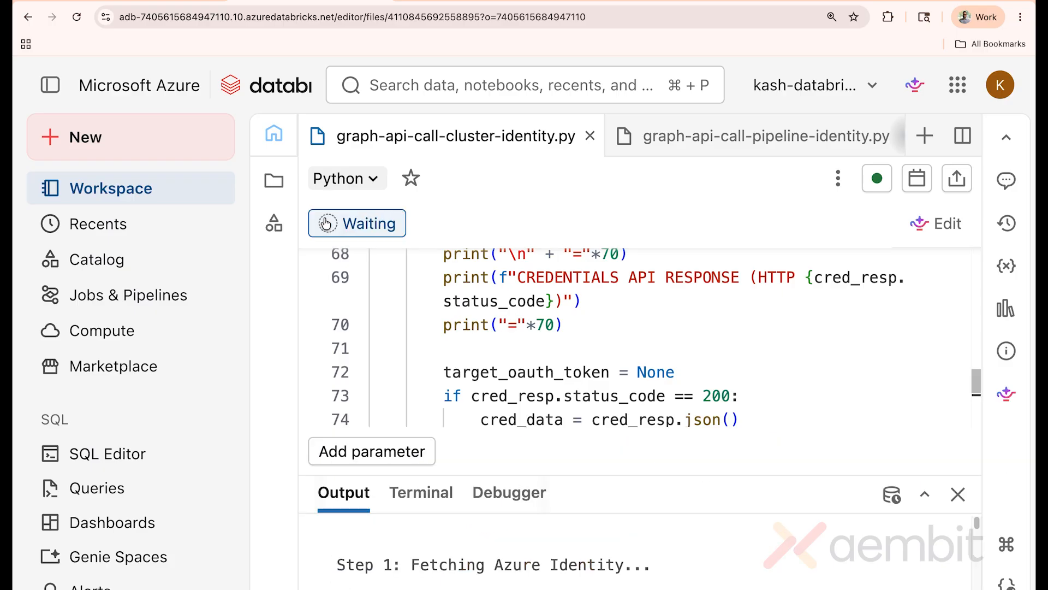
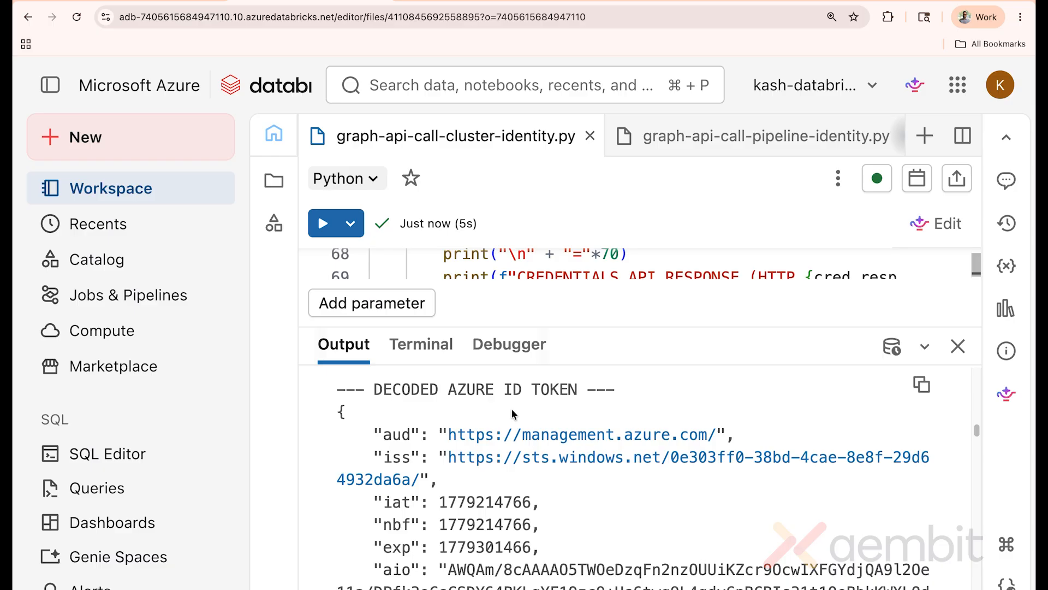
- Examine the decoded Azure ID token in the run output, highlighting the managed identity path in the xms_mirid claim
{"action": "scroll", "coordinate": [511, 407], "scroll_direction": "down", "scroll_amount": 5}
{"action": "scroll", "coordinate": [484, 431], "scroll_direction": "down", "scroll_amount": 6}
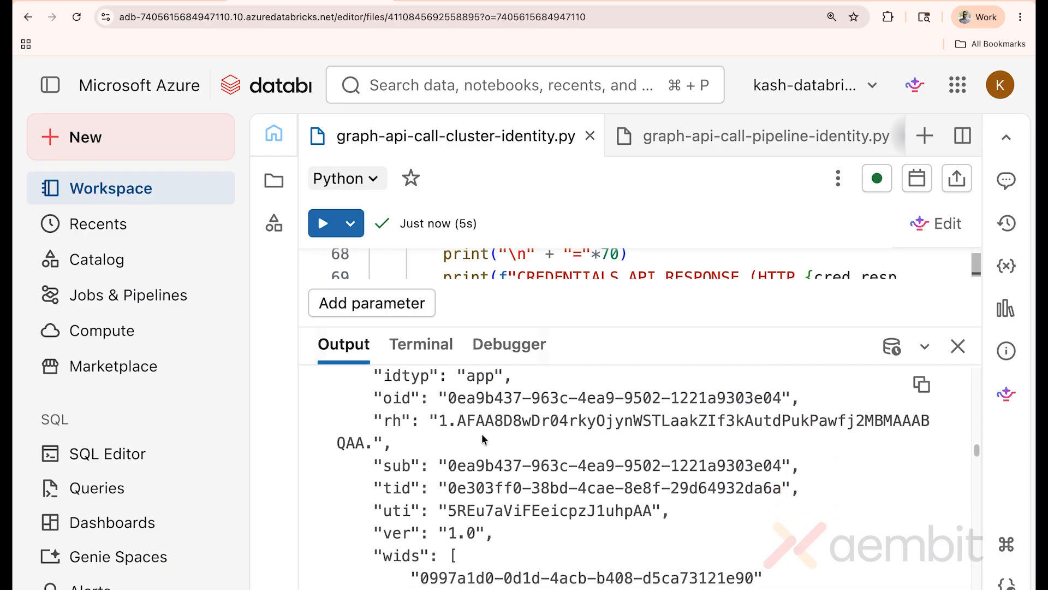
{"action": "scroll", "coordinate": [482, 436], "scroll_direction": "down", "scroll_amount": 4}
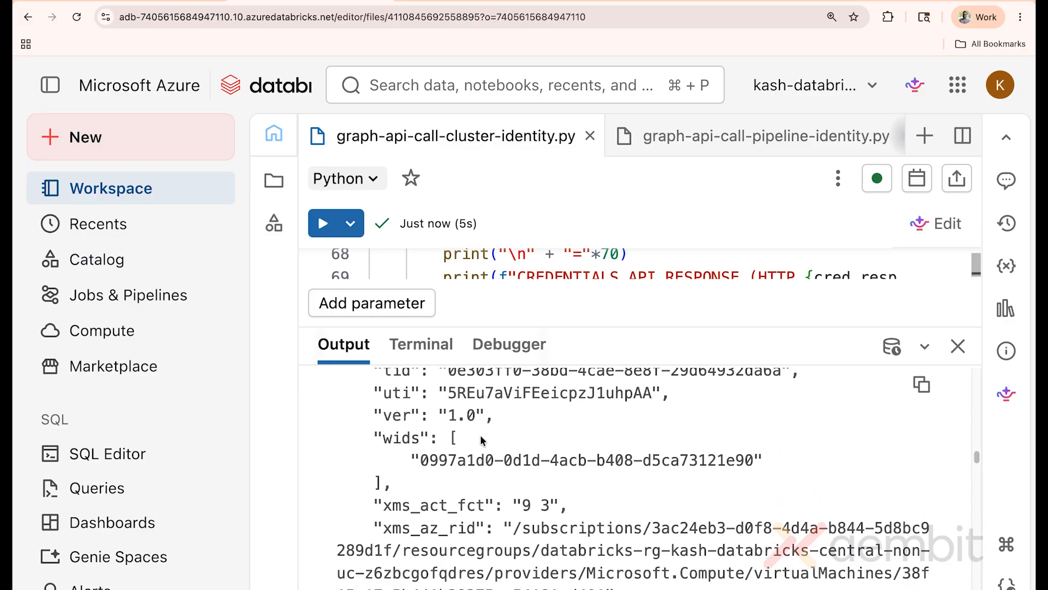
{"action": "scroll", "coordinate": [481, 440], "scroll_direction": "down", "scroll_amount": 5}
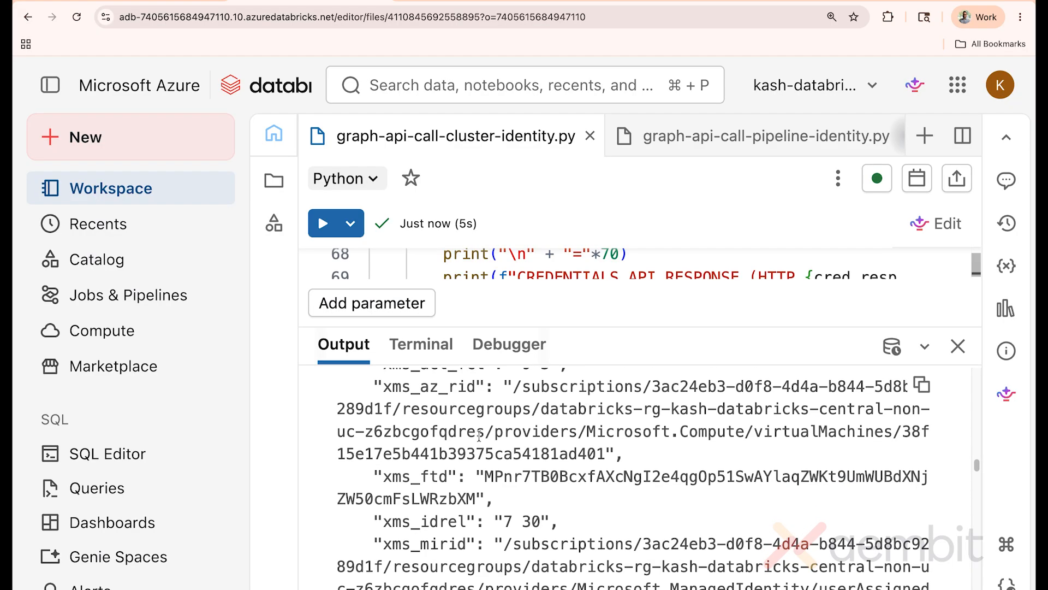
{"action": "scroll", "coordinate": [442, 481], "scroll_direction": "down", "scroll_amount": 1}
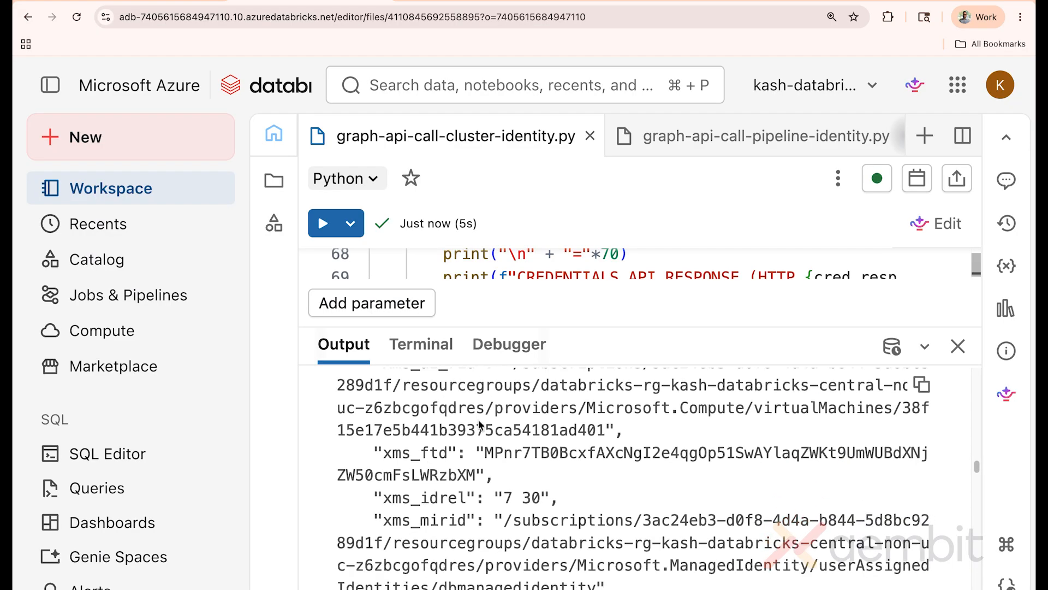
{"action": "scroll", "coordinate": [463, 452], "scroll_direction": "down", "scroll_amount": 1}
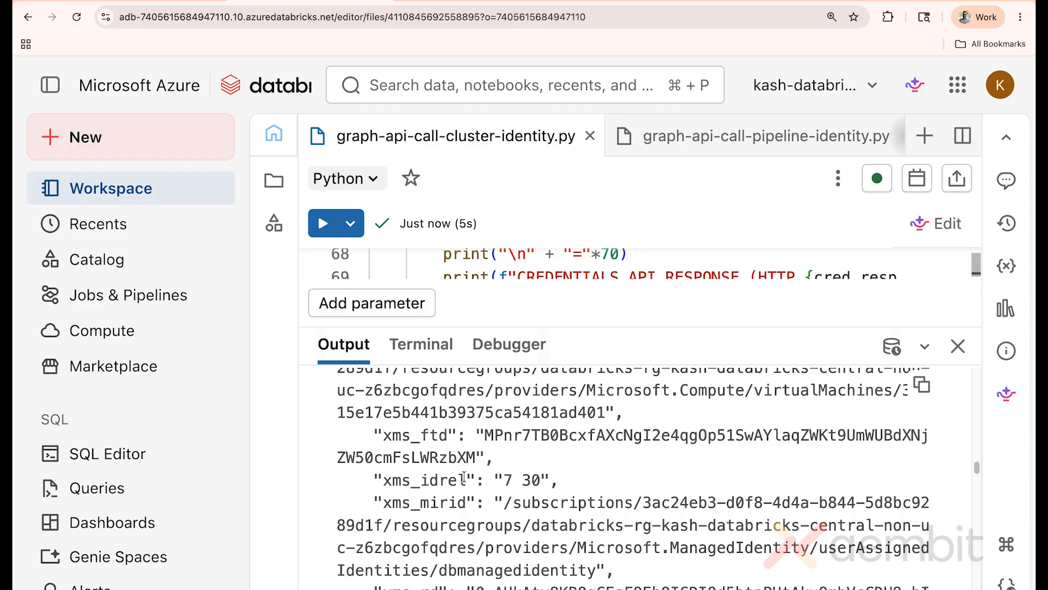
{"action": "scroll", "coordinate": [506, 494], "scroll_direction": "down", "scroll_amount": 4}
{"action": "left_click_drag", "start_coordinate": [504, 403], "coordinate": [597, 462]}
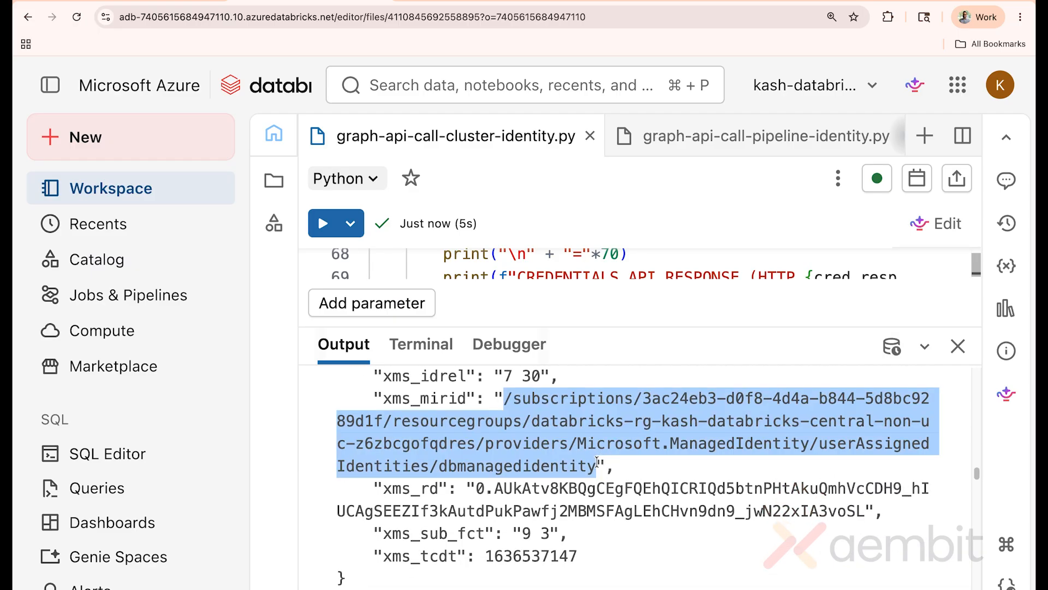
{"action": "left_click", "coordinate": [677, 450]}
- Examine the output of the Aembit authentication step, including the raw session token, and the Microsoft Graph response
{"action": "scroll", "coordinate": [649, 437], "scroll_direction": "down", "scroll_amount": 5}
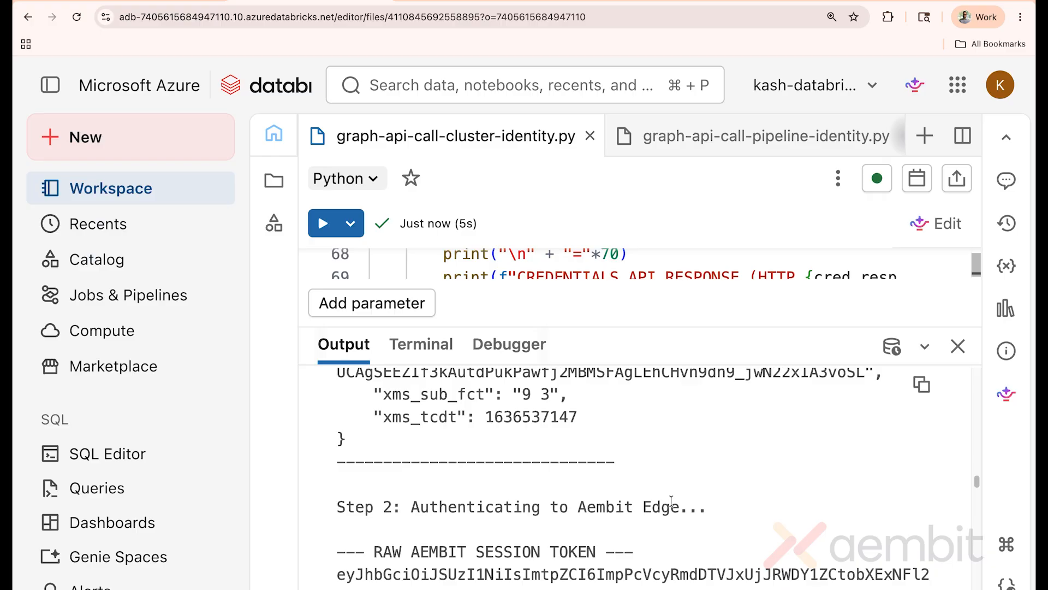
{"action": "scroll", "coordinate": [675, 499], "scroll_direction": "down", "scroll_amount": 1}
{"action": "scroll", "coordinate": [676, 499], "scroll_direction": "down", "scroll_amount": 2}
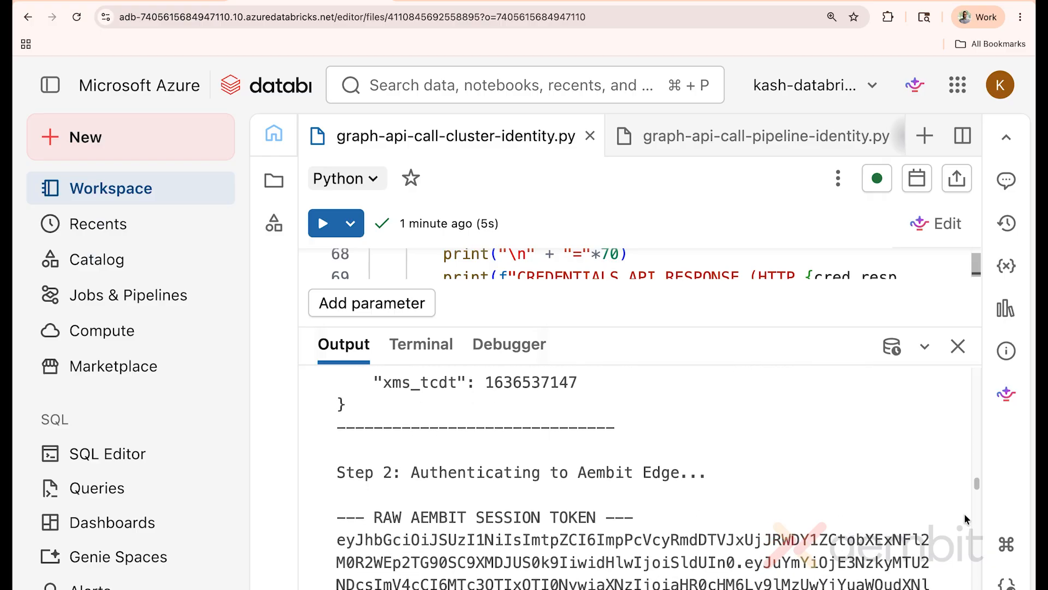
{"action": "scroll", "coordinate": [966, 519], "scroll_direction": "down", "scroll_amount": 3}
{"action": "scroll", "coordinate": [684, 429], "scroll_direction": "up", "scroll_amount": 4}
{"action": "scroll", "coordinate": [807, 468], "scroll_direction": "up", "scroll_amount": 1}
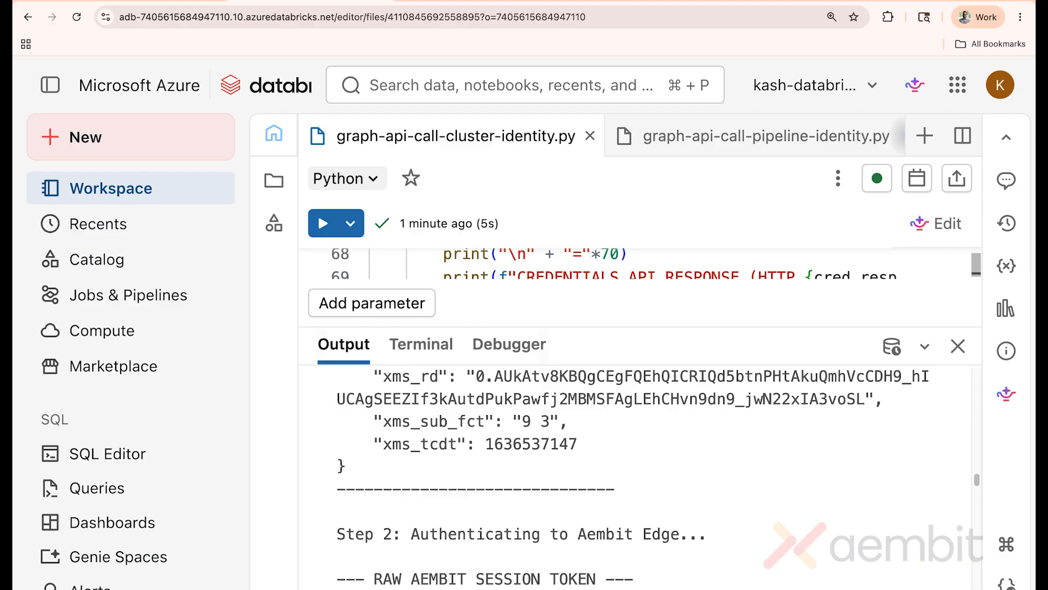
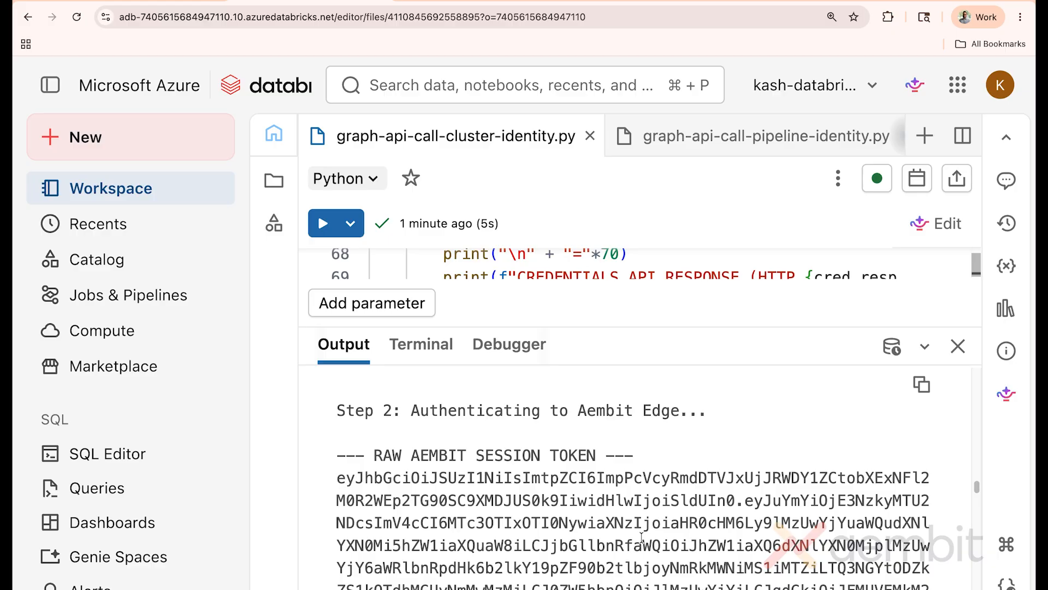
{"action": "scroll", "coordinate": [590, 437], "scroll_direction": "down", "scroll_amount": 2}
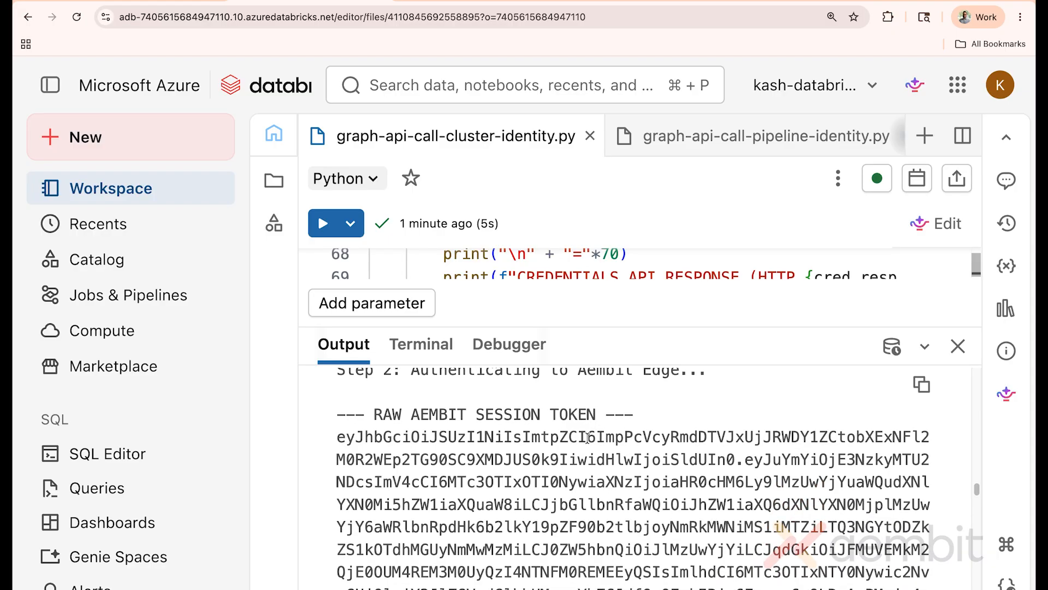
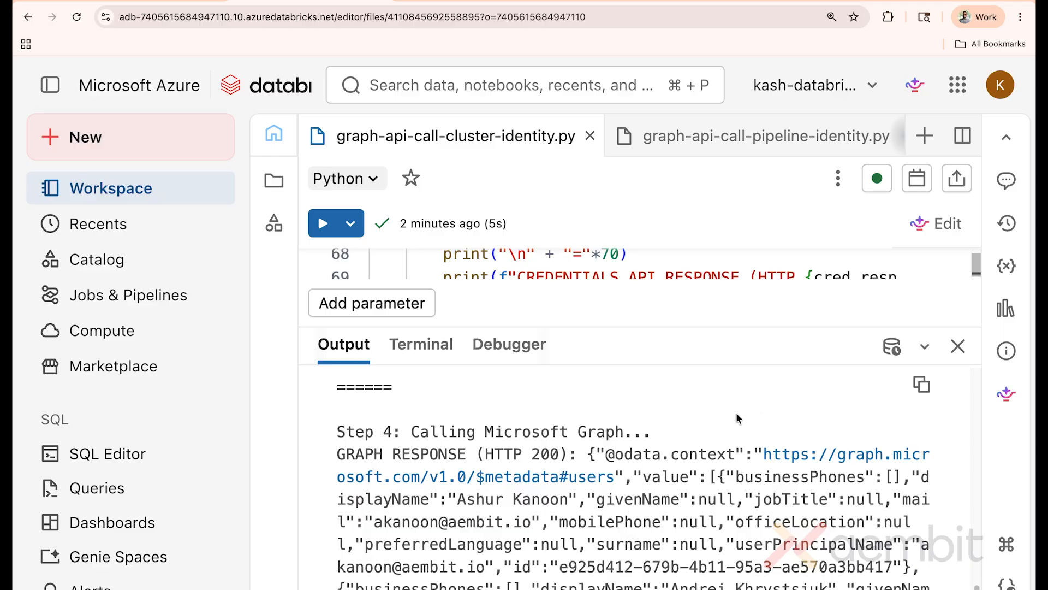
{"action": "scroll", "coordinate": [635, 422], "scroll_direction": "down", "scroll_amount": 2}
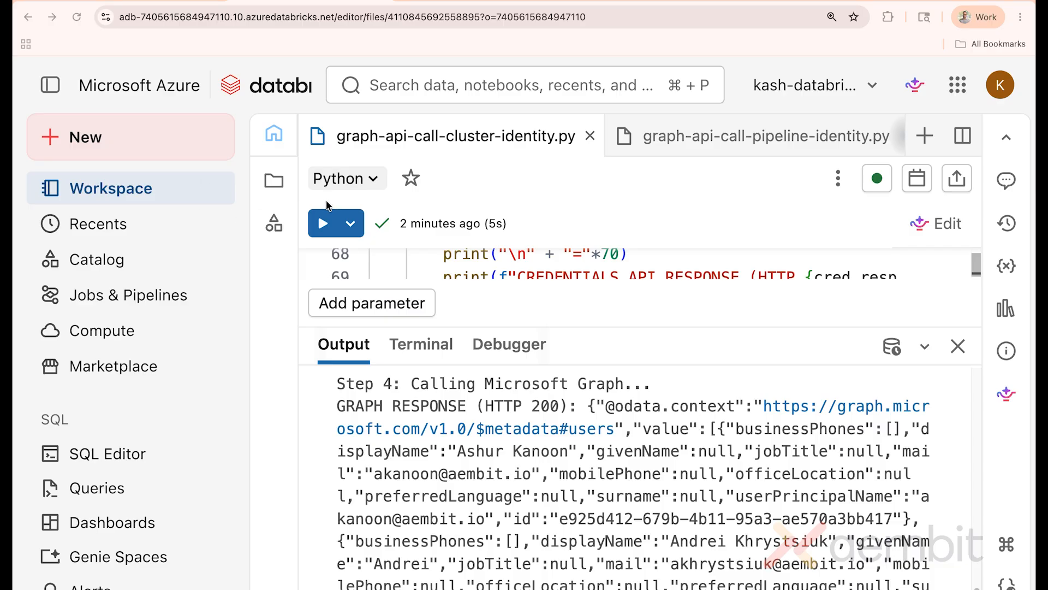
- Open graph-api-call-pipeline-identity.py, highlight its MY_PROCESS_NAME setting and run the script
{"action": "left_click", "coordinate": [699, 135]}
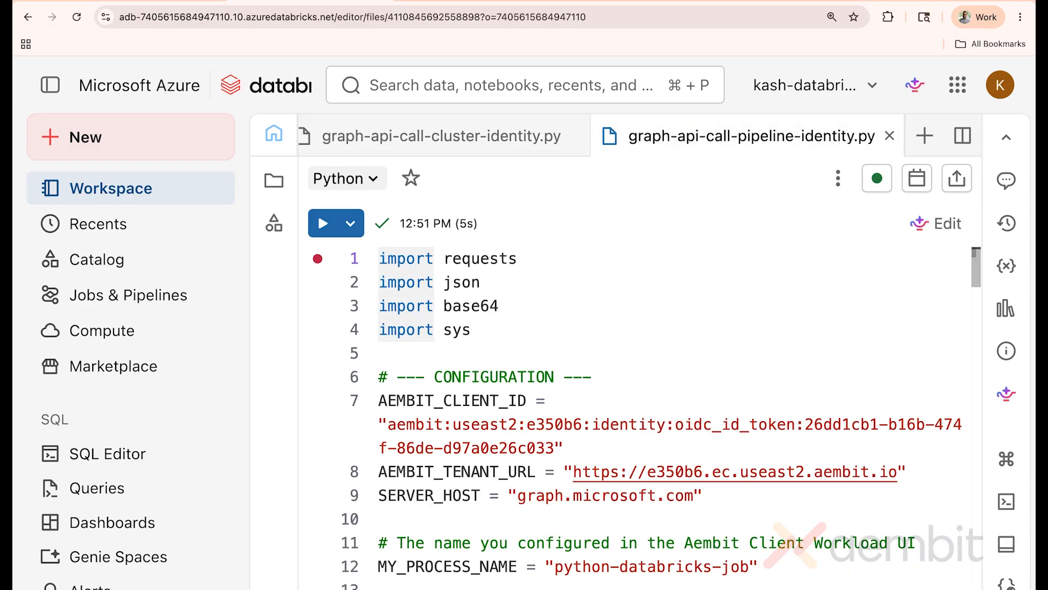
{"action": "scroll", "coordinate": [764, 442], "scroll_direction": "down", "scroll_amount": 2}
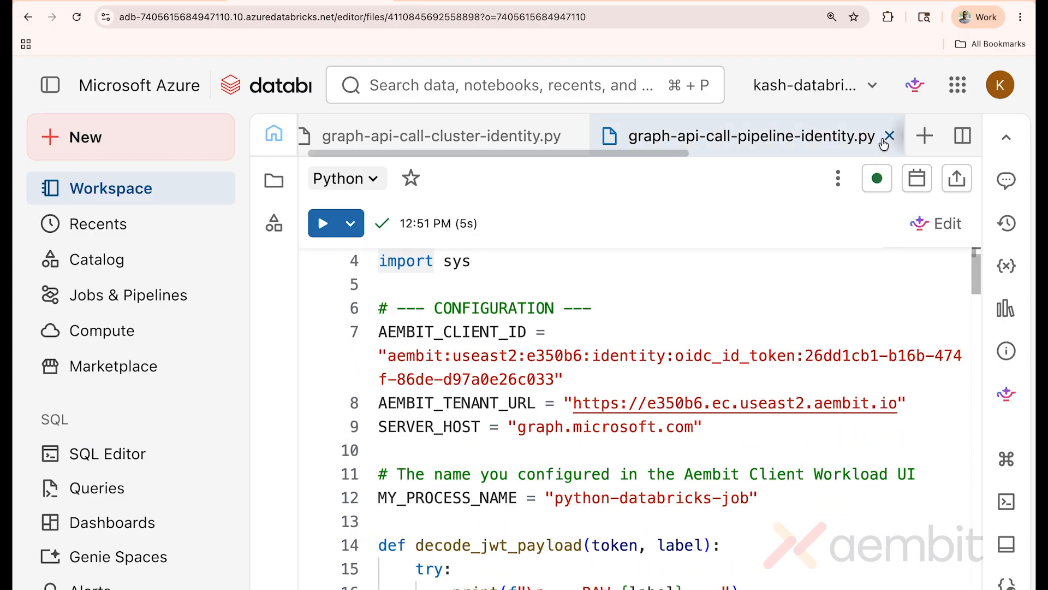
{"action": "left_click_drag", "start_coordinate": [760, 493], "coordinate": [388, 497]}
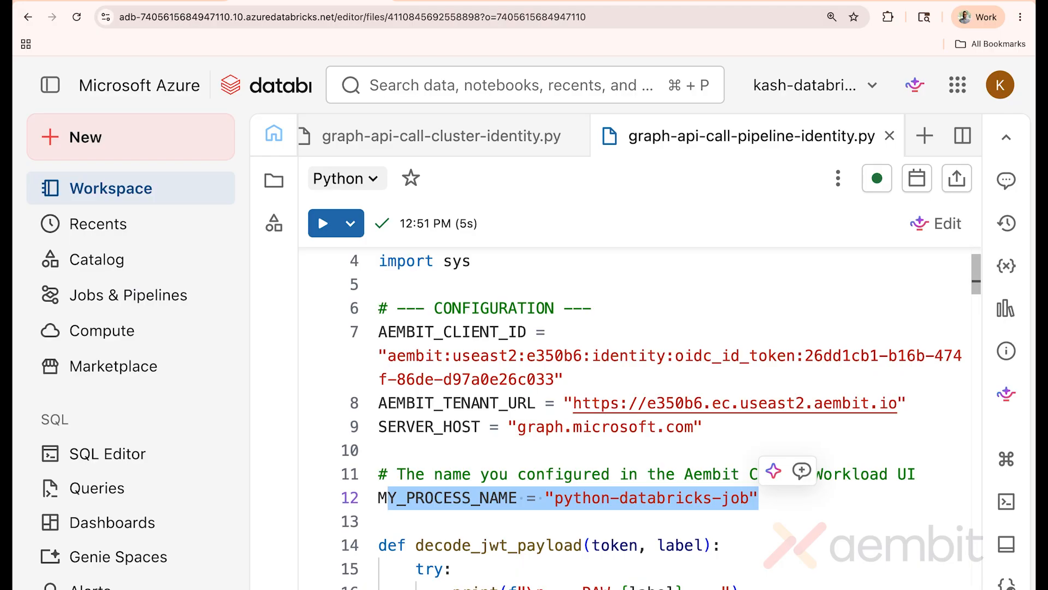
{"action": "left_click", "coordinate": [323, 223]}
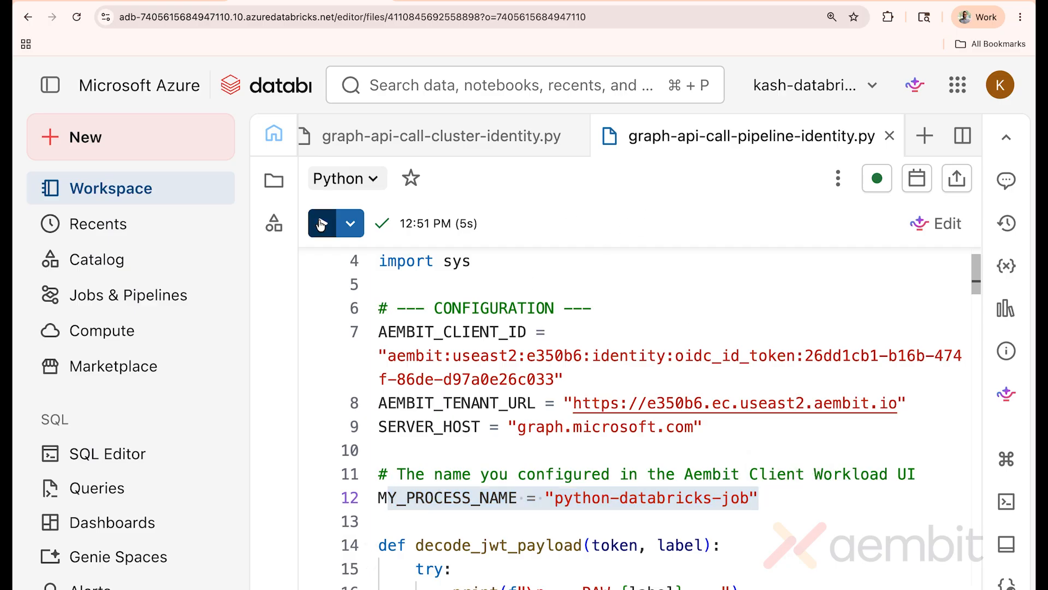
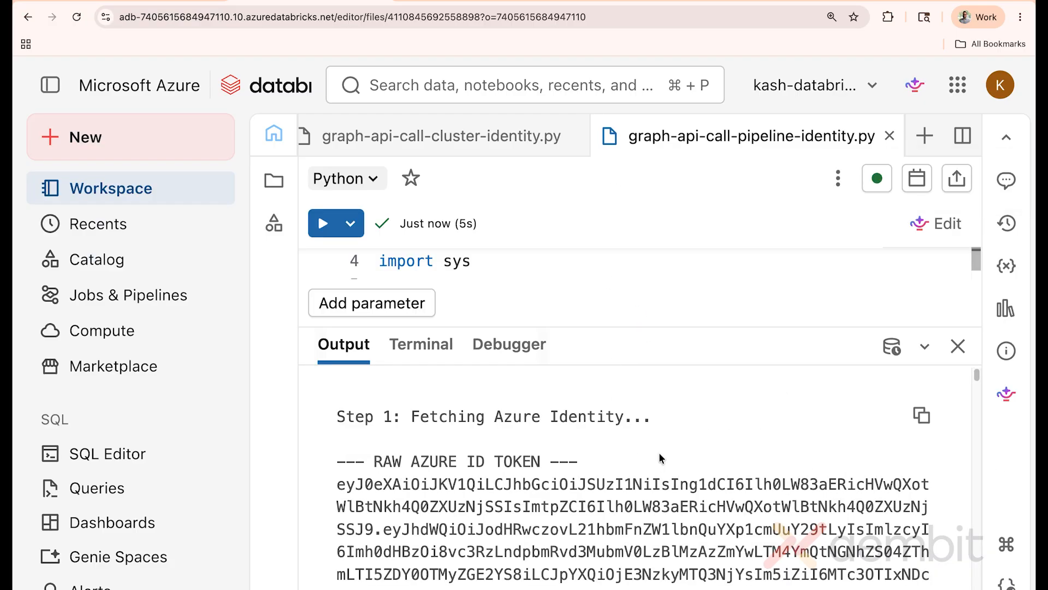
- Examine the pipeline identity run output, from the Azure ID token through Aembit authentication to the credentials API response
{"action": "scroll", "coordinate": [670, 459], "scroll_direction": "down", "scroll_amount": 2}
{"action": "scroll", "coordinate": [670, 459], "scroll_direction": "down", "scroll_amount": 10}
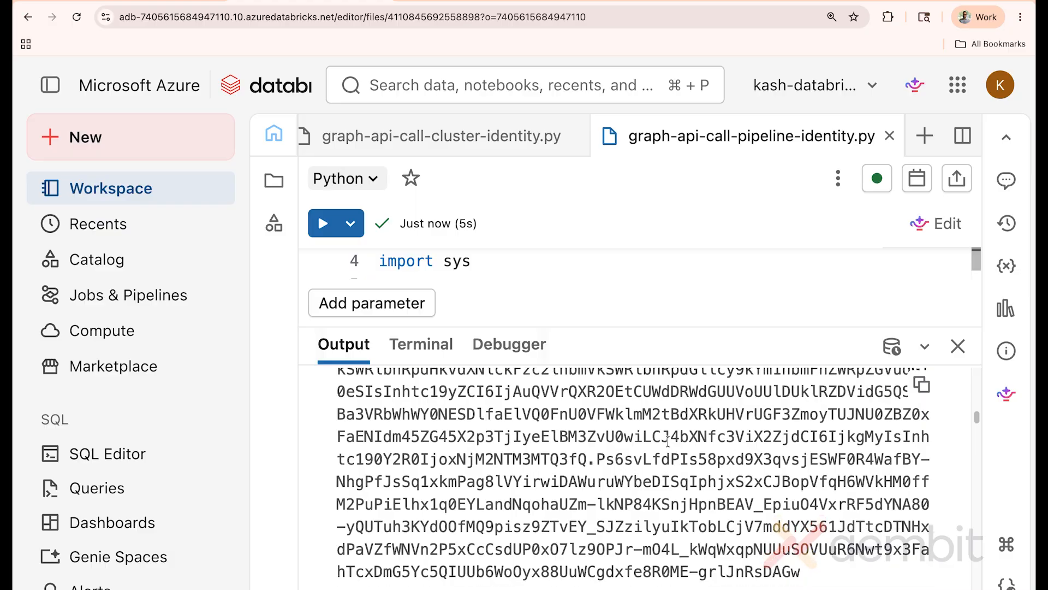
{"action": "scroll", "coordinate": [667, 441], "scroll_direction": "down", "scroll_amount": 10}
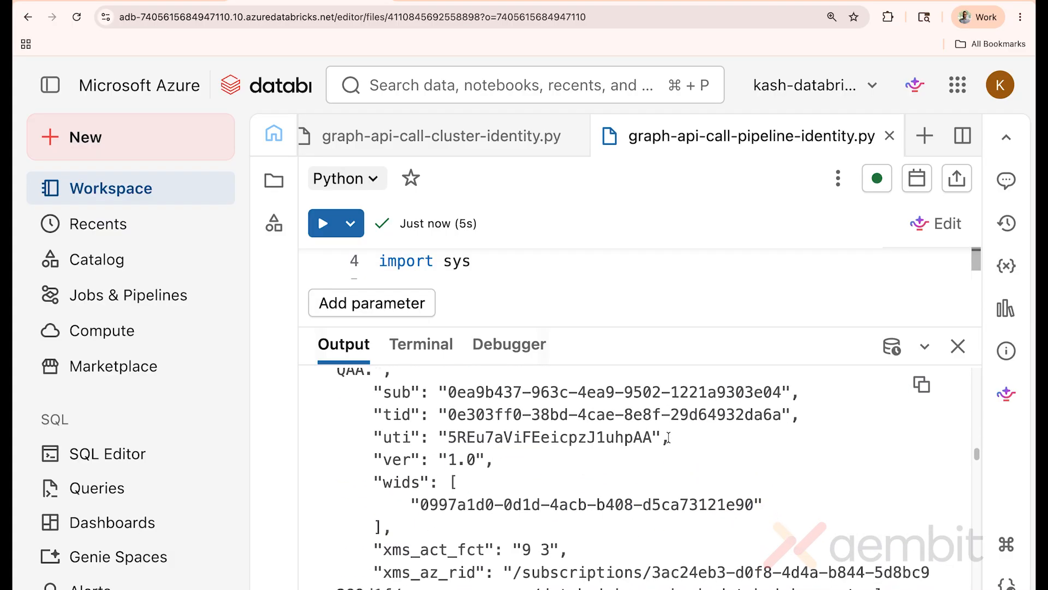
{"action": "scroll", "coordinate": [670, 436], "scroll_direction": "down", "scroll_amount": 10}
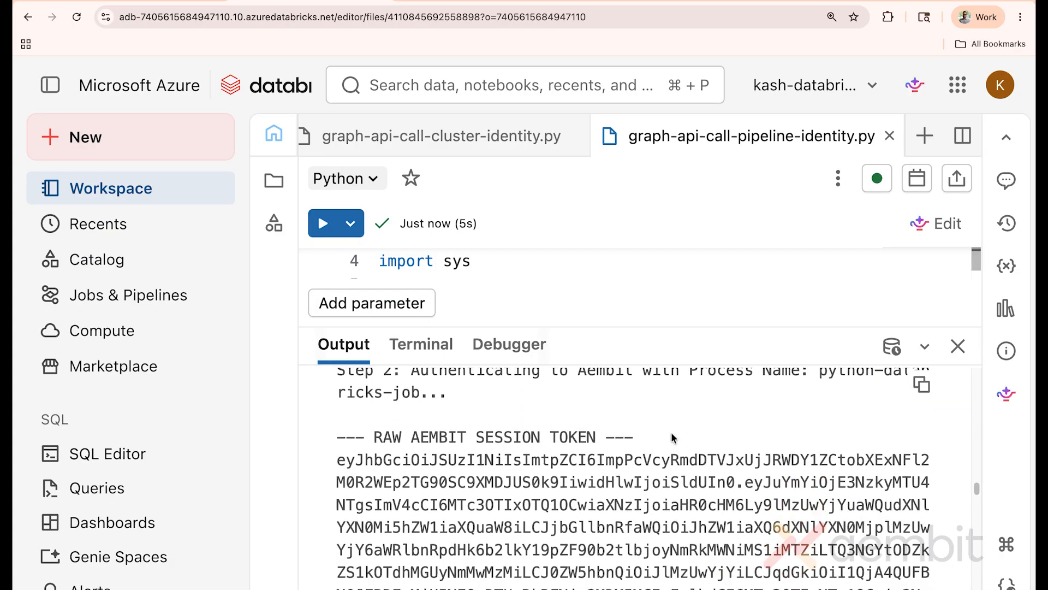
{"action": "scroll", "coordinate": [671, 434], "scroll_direction": "down", "scroll_amount": 10}
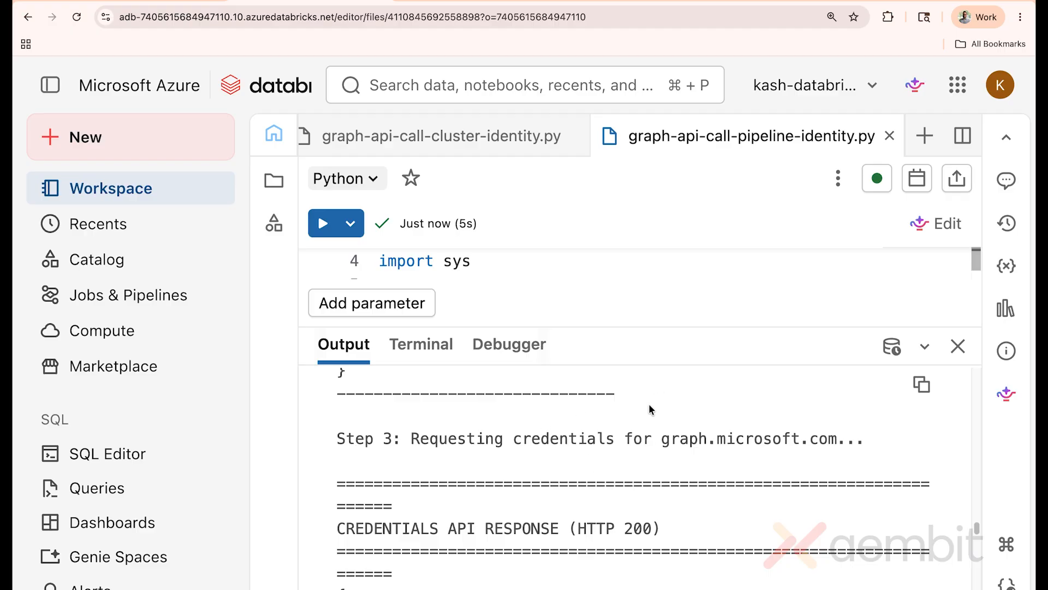
{"action": "scroll", "coordinate": [652, 411], "scroll_direction": "down", "scroll_amount": 4}
{"action": "scroll", "coordinate": [652, 409], "scroll_direction": "down", "scroll_amount": 15}
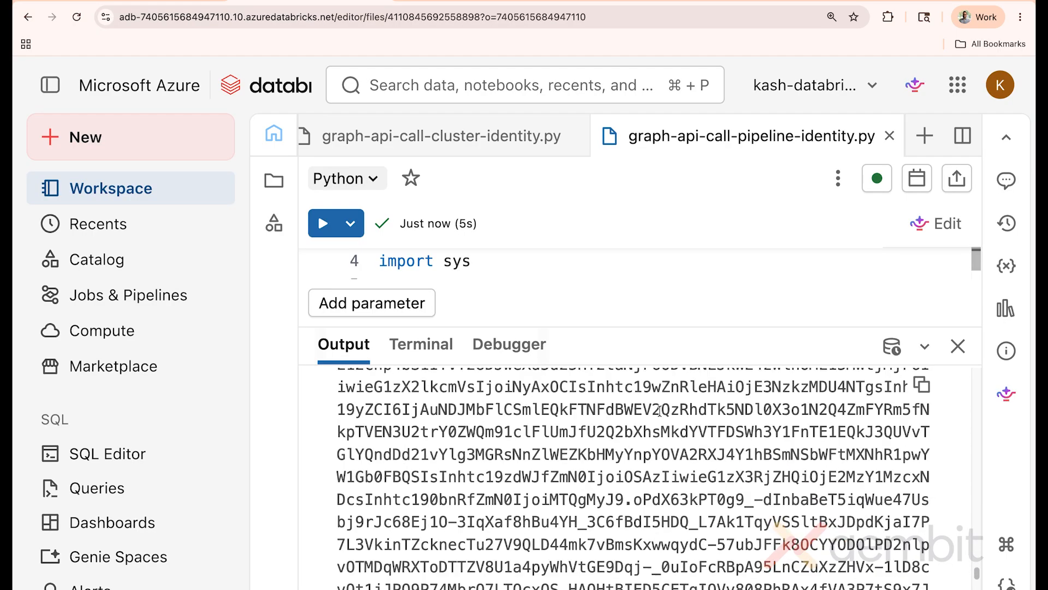
{"action": "scroll", "coordinate": [662, 414], "scroll_direction": "up", "scroll_amount": 3}
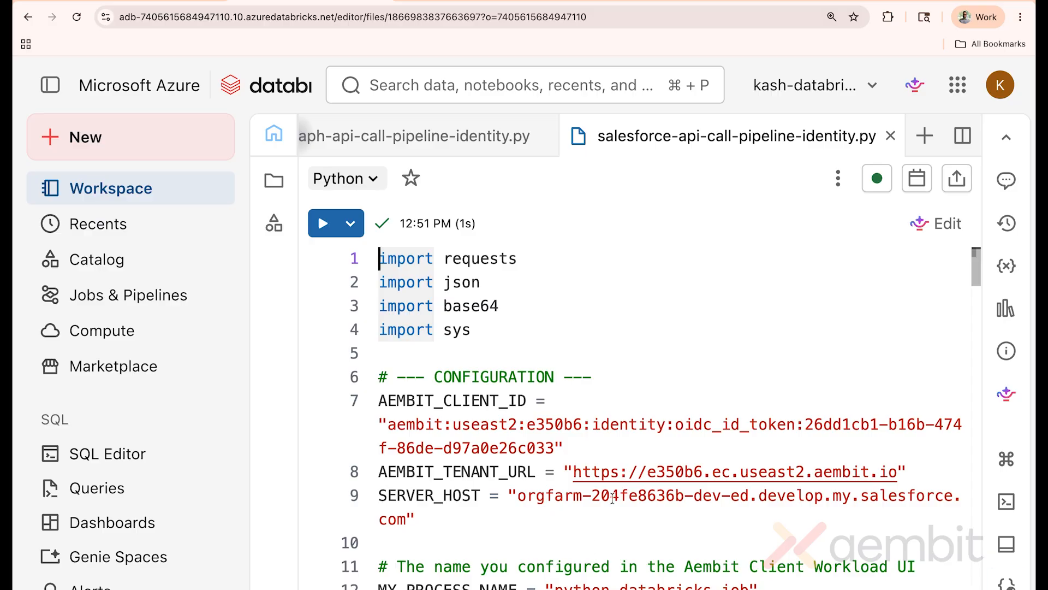
- Review the configuration, credential request and Salesforce API call sections of salesforce-api-call-pipeline-identity.py
{"action": "scroll", "coordinate": [612, 496], "scroll_direction": "down", "scroll_amount": 2}
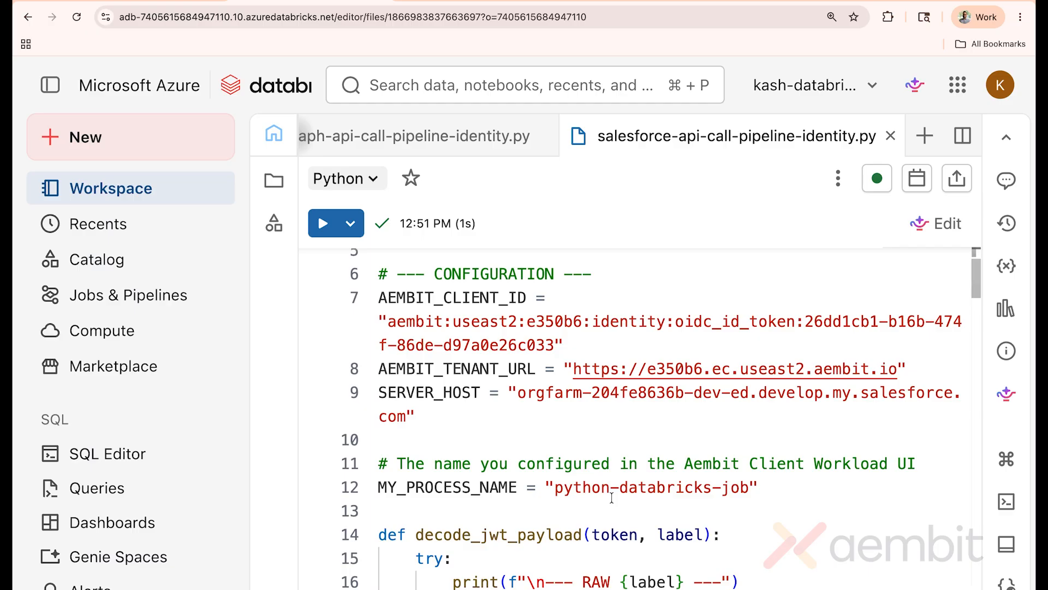
{"action": "scroll", "coordinate": [597, 472], "scroll_direction": "down", "scroll_amount": 20}
{"action": "scroll", "coordinate": [574, 333], "scroll_direction": "down", "scroll_amount": 6}
{"action": "scroll", "coordinate": [576, 333], "scroll_direction": "down", "scroll_amount": 13}
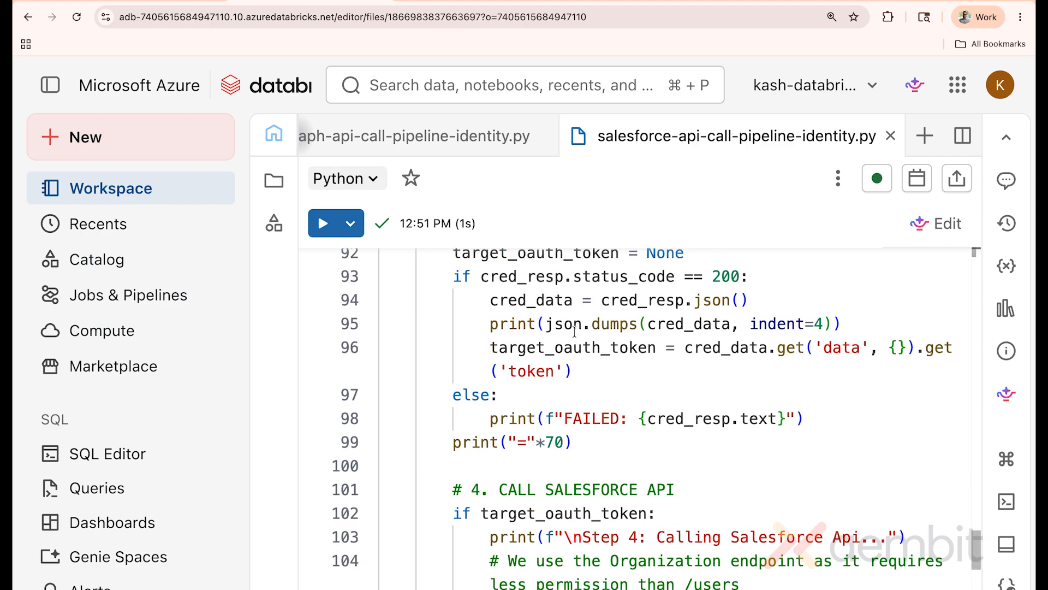
{"action": "scroll", "coordinate": [573, 330], "scroll_direction": "up", "scroll_amount": 14}
{"action": "scroll", "coordinate": [573, 330], "scroll_direction": "up", "scroll_amount": 5}
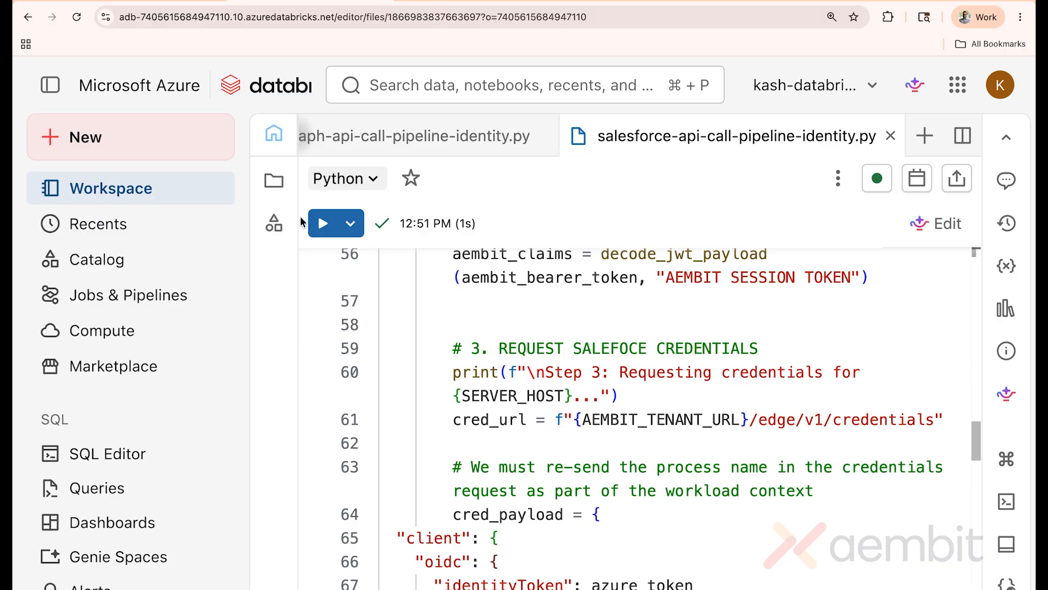
- Run salesforce-api-call-pipeline-identity.py and examine the decoded Azure ID token in its output
{"action": "left_click", "coordinate": [323, 224]}
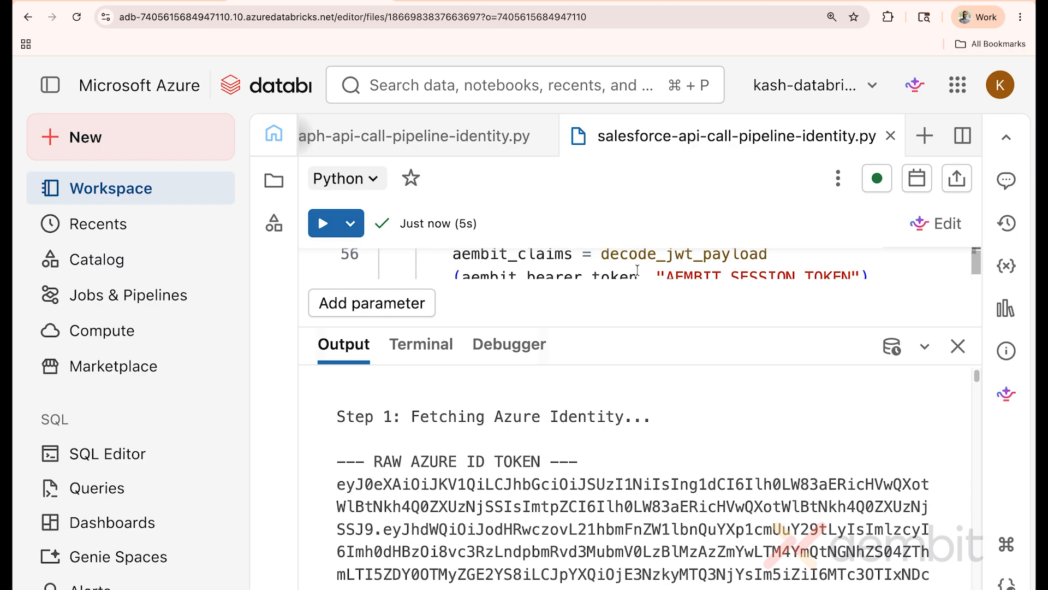
{"action": "scroll", "coordinate": [651, 430], "scroll_direction": "down", "scroll_amount": 10}
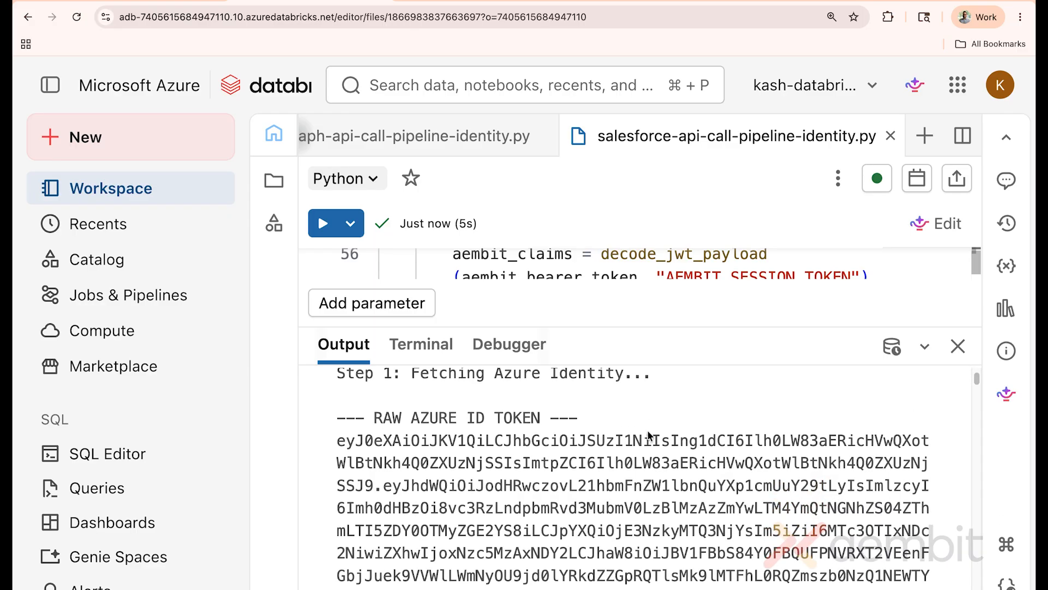
{"action": "scroll", "coordinate": [647, 431], "scroll_direction": "down", "scroll_amount": 15}
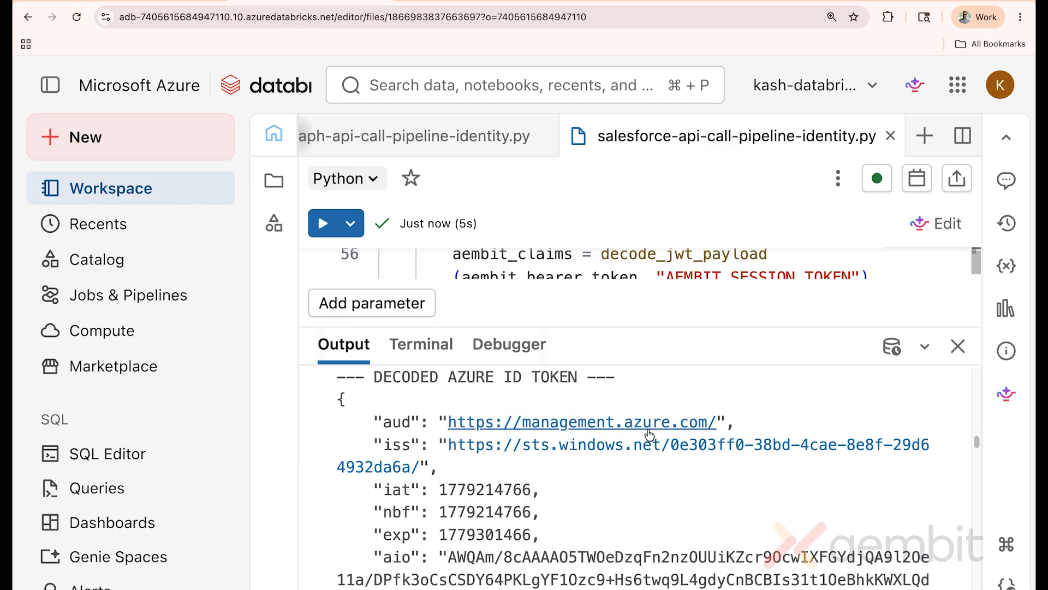
- Examine the remaining run output, from the Aembit session token through the Salesforce credentials request to the Salesforce API response
{"action": "scroll", "coordinate": [648, 427], "scroll_direction": "down", "scroll_amount": 10}
{"action": "scroll", "coordinate": [650, 430], "scroll_direction": "up", "scroll_amount": 5}
{"action": "scroll", "coordinate": [650, 431], "scroll_direction": "down", "scroll_amount": 10}
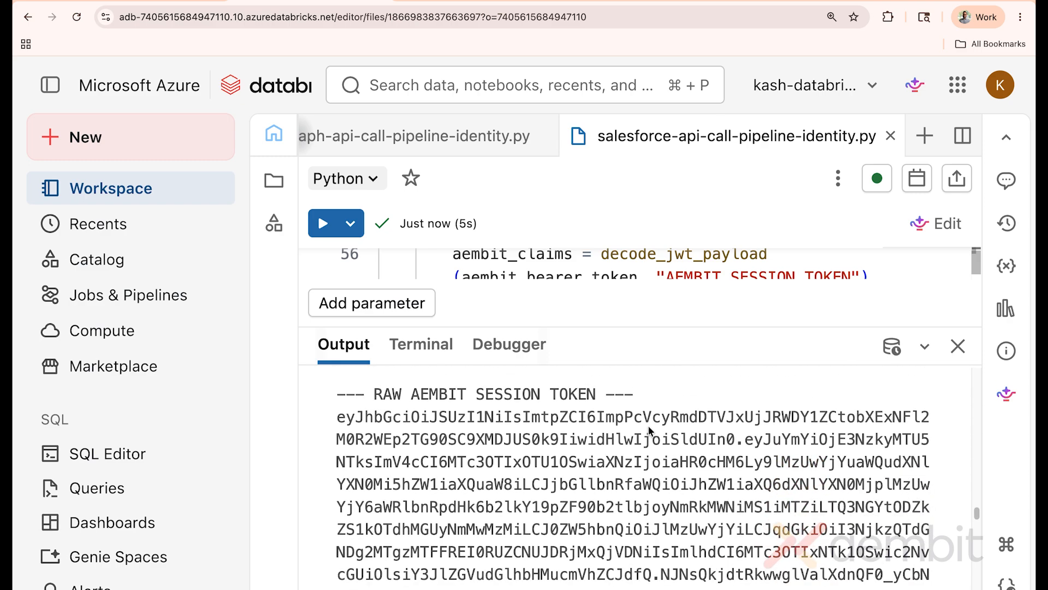
{"action": "scroll", "coordinate": [647, 426], "scroll_direction": "down", "scroll_amount": 8}
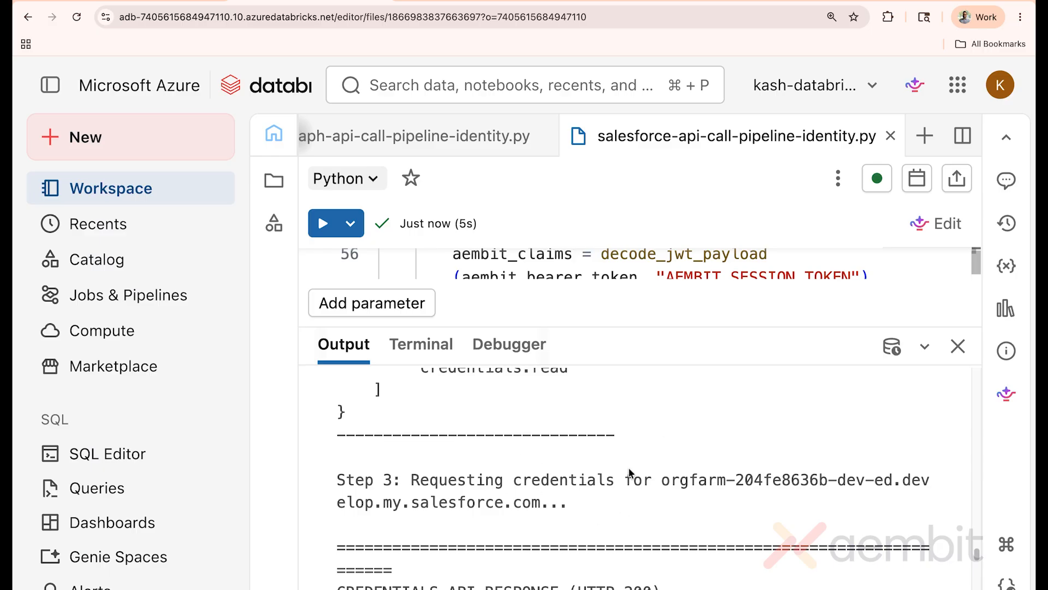
{"action": "scroll", "coordinate": [630, 473], "scroll_direction": "down", "scroll_amount": 5}
{"action": "scroll", "coordinate": [628, 465], "scroll_direction": "down", "scroll_amount": 7}
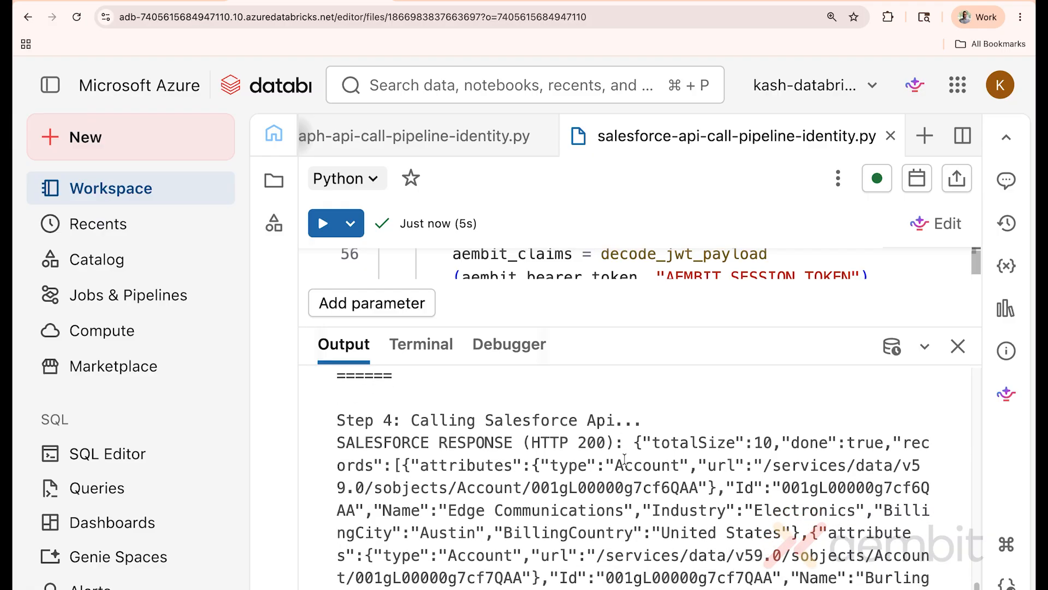
{"action": "scroll", "coordinate": [617, 437], "scroll_direction": "down", "scroll_amount": 3}
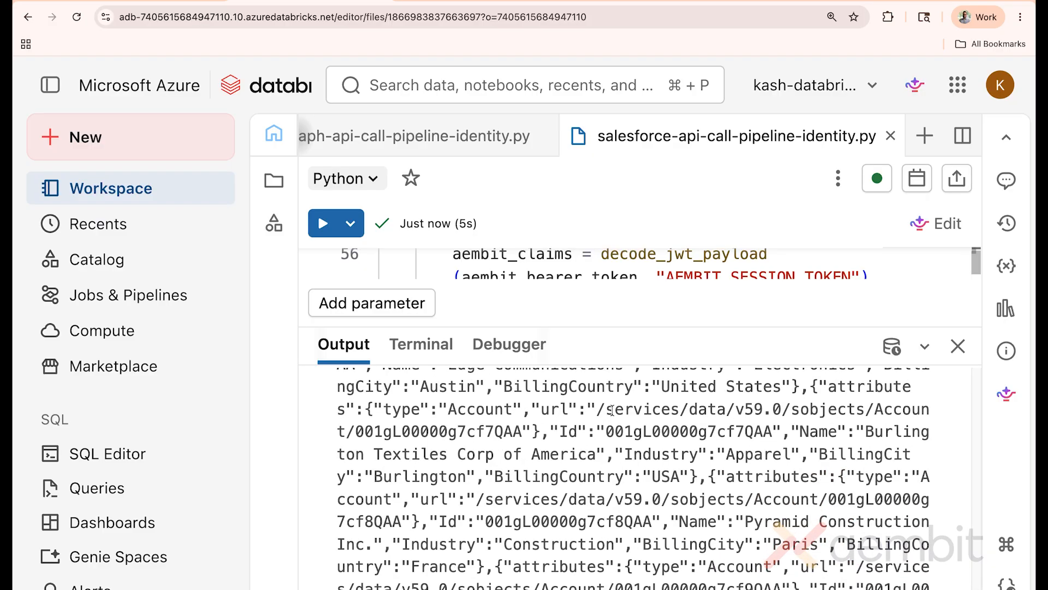
{"action": "scroll", "coordinate": [612, 410], "scroll_direction": "down", "scroll_amount": 1}
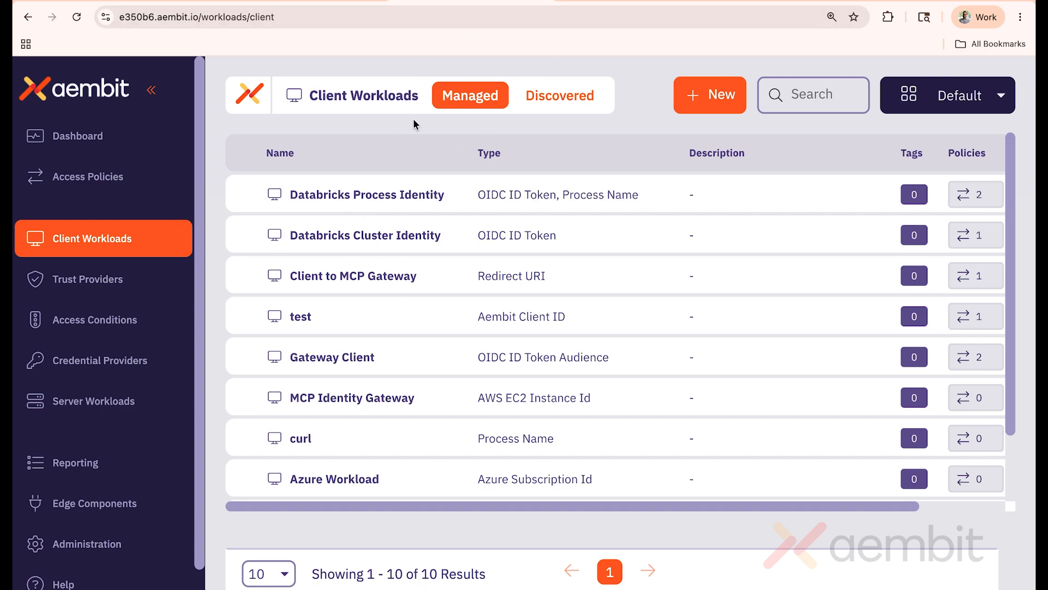
- In Aembit, open the Databricks Process Identity client workload and examine its client identification by OIDC ID Token claim and process name
{"action": "mouse_move", "coordinate": [369, 196]}
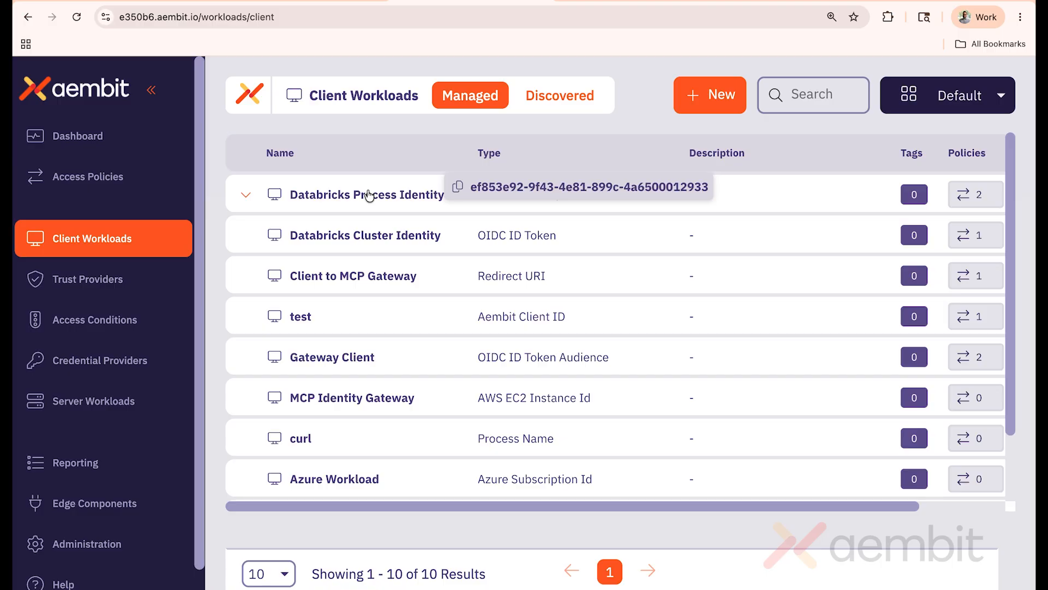
{"action": "left_click", "coordinate": [347, 209]}
{"action": "scroll", "coordinate": [461, 241], "scroll_direction": "down", "scroll_amount": 5}
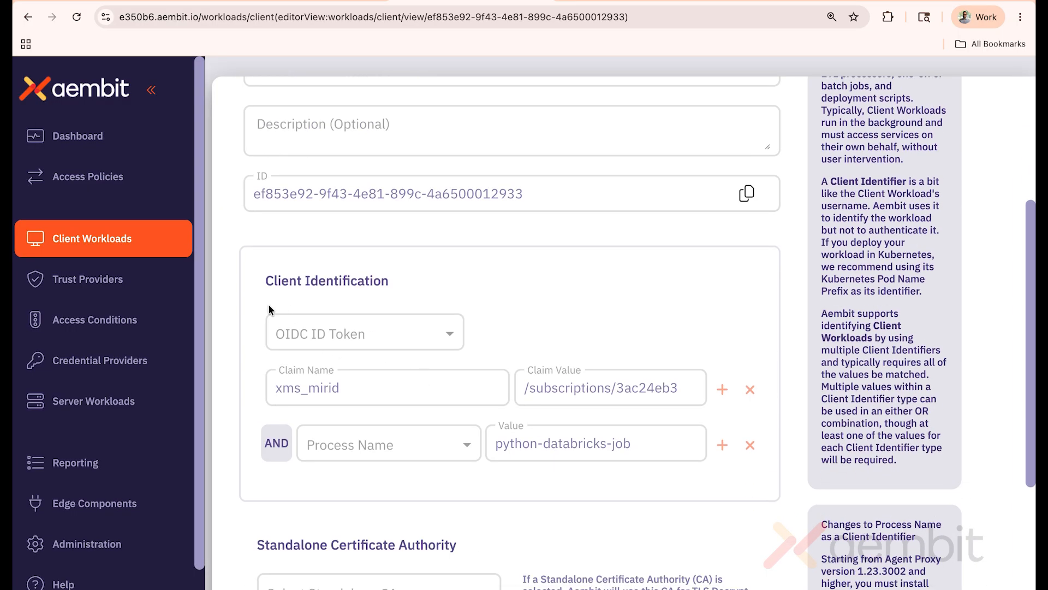
{"action": "left_click_drag", "start_coordinate": [268, 305], "coordinate": [614, 458]}
{"action": "left_click", "coordinate": [576, 288]}
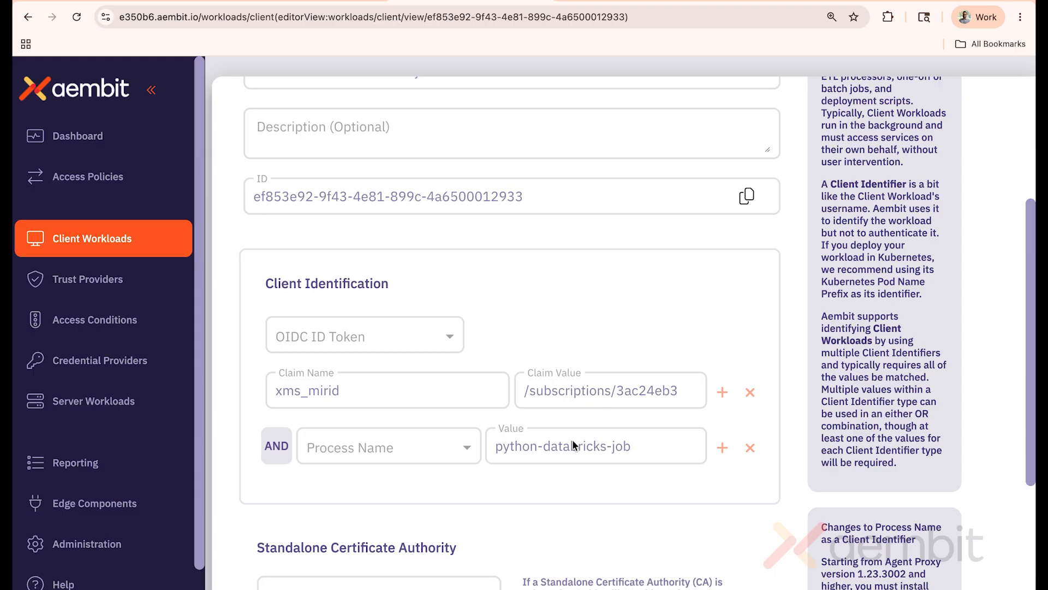
{"action": "scroll", "coordinate": [595, 240], "scroll_direction": "down", "scroll_amount": 2}
{"action": "scroll", "coordinate": [745, 141], "scroll_direction": "up", "scroll_amount": 3}
{"action": "scroll", "coordinate": [745, 139], "scroll_direction": "up", "scroll_amount": 2}
- Put the Databricks Process Identity workload into edit mode and add an additional client identifier of type OIDC ID Token
{"action": "left_click", "coordinate": [743, 82]}
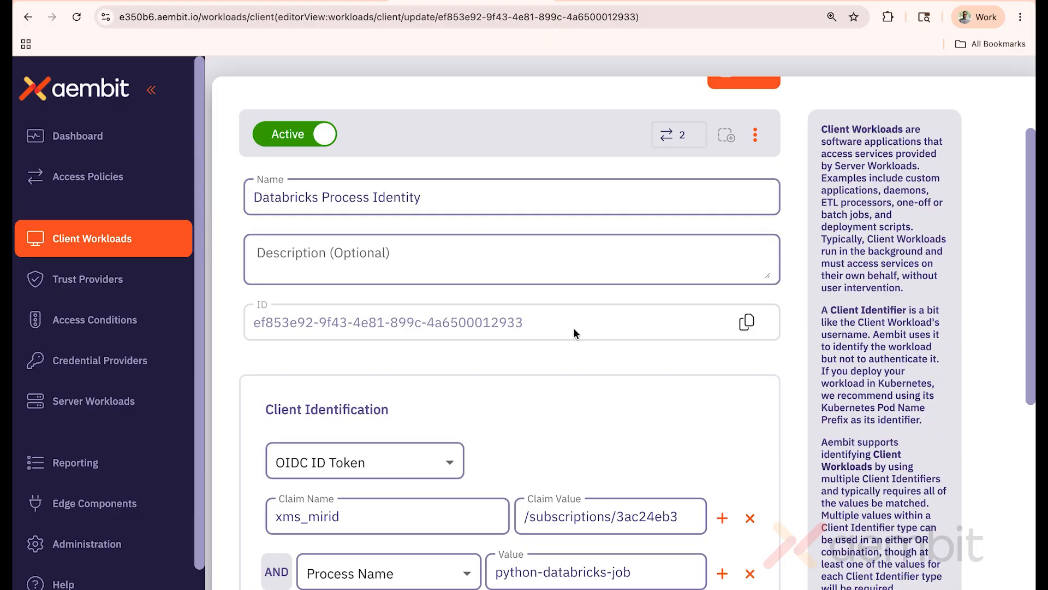
{"action": "scroll", "coordinate": [530, 275], "scroll_direction": "down", "scroll_amount": 2}
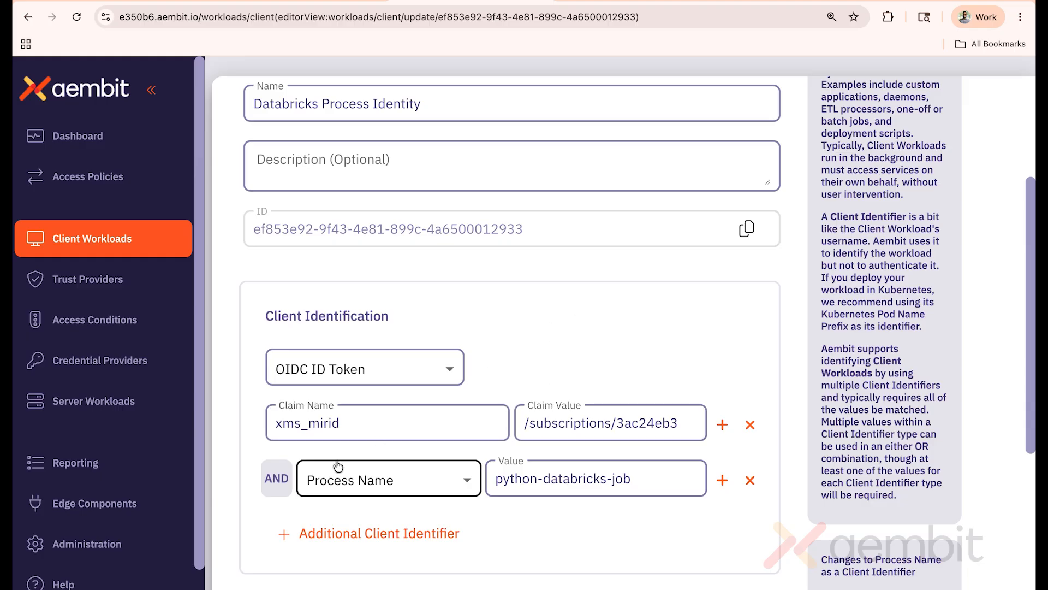
{"action": "left_click", "coordinate": [332, 532]}
{"action": "left_click", "coordinate": [361, 534]}
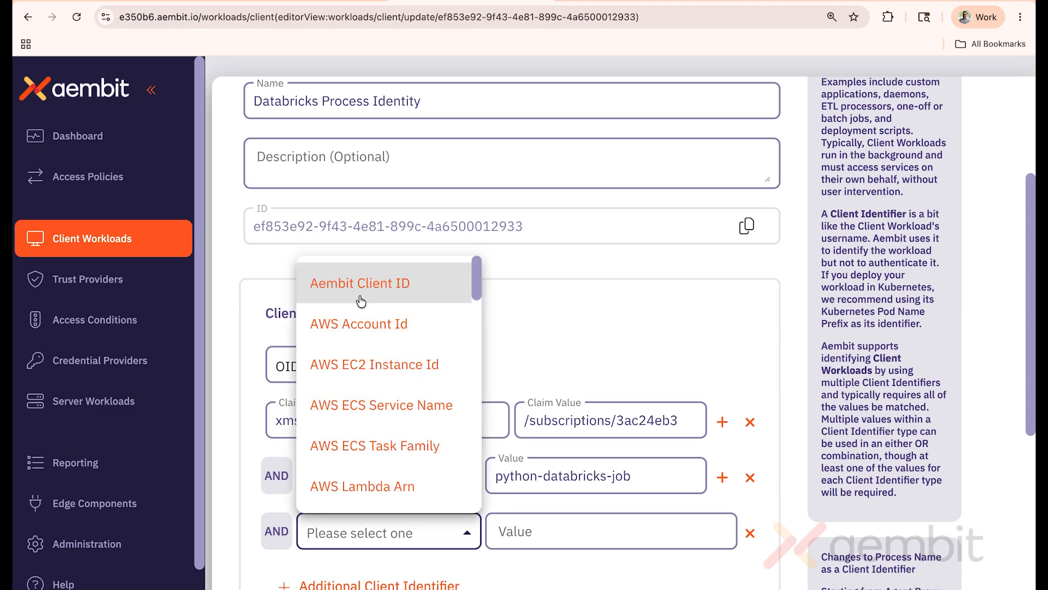
{"action": "scroll", "coordinate": [362, 382], "scroll_direction": "down", "scroll_amount": 5}
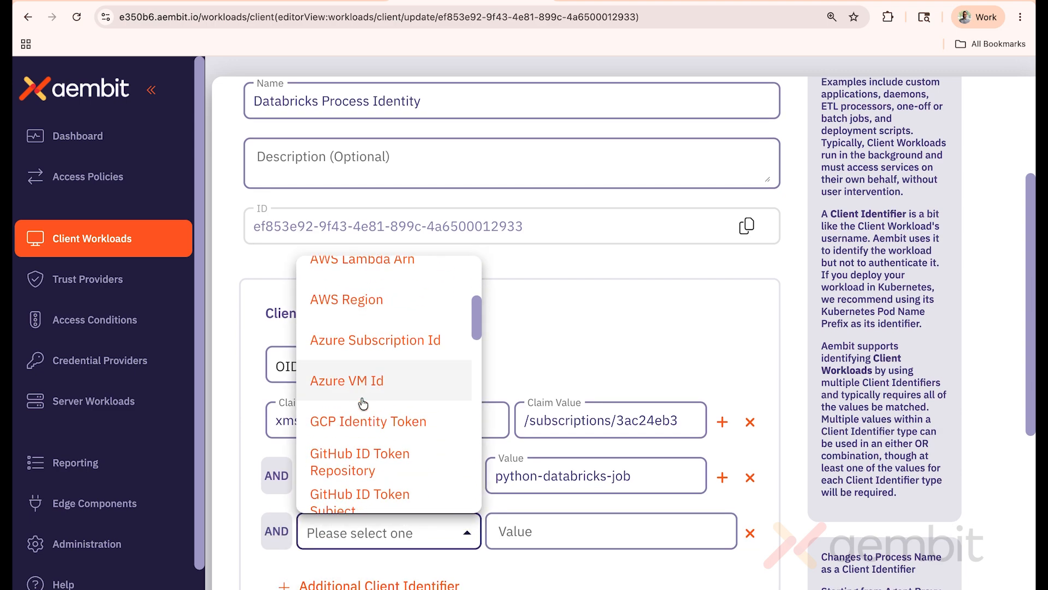
{"action": "scroll", "coordinate": [364, 416], "scroll_direction": "down", "scroll_amount": 8}
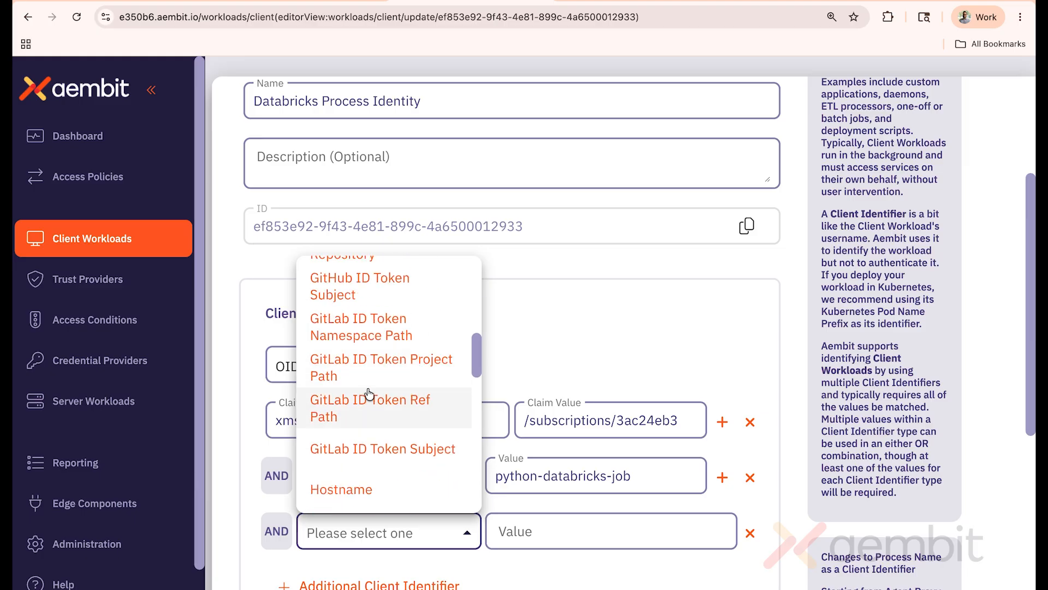
{"action": "scroll", "coordinate": [368, 391], "scroll_direction": "down", "scroll_amount": 1}
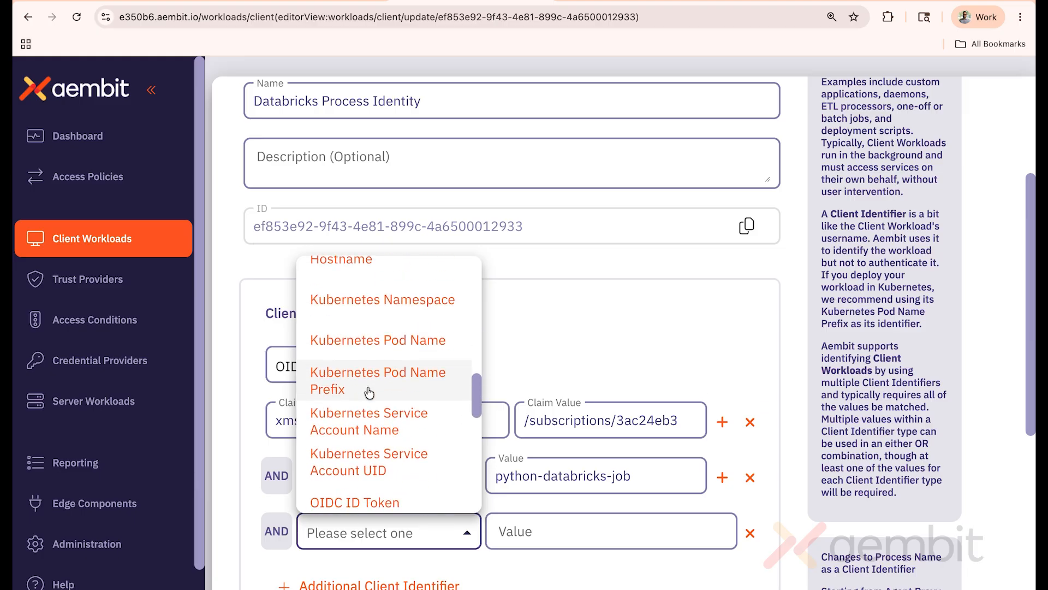
{"action": "scroll", "coordinate": [368, 391], "scroll_direction": "down", "scroll_amount": 4}
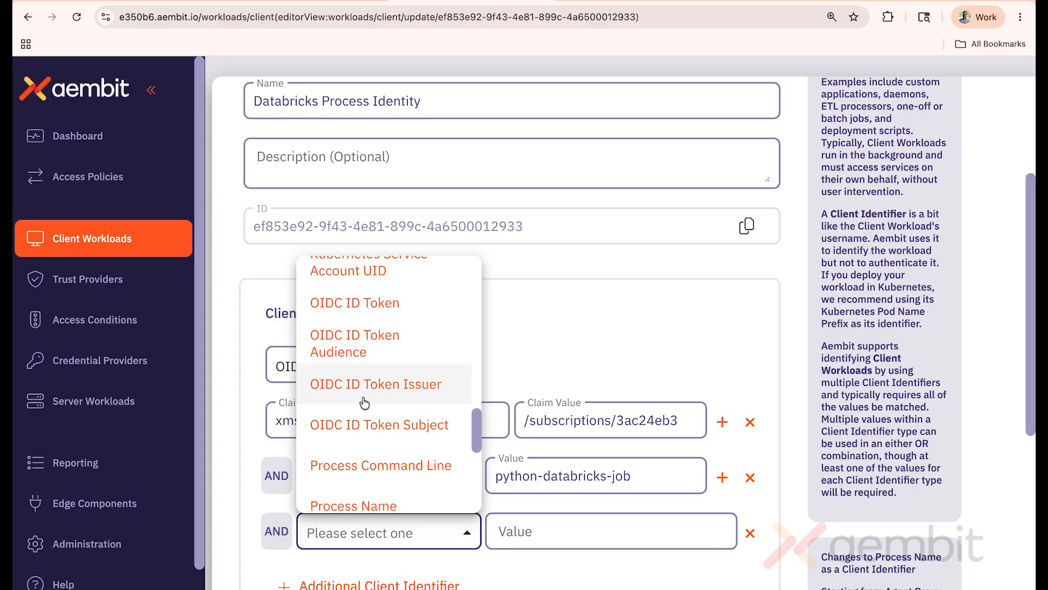
{"action": "scroll", "coordinate": [362, 382], "scroll_direction": "up", "scroll_amount": 1}
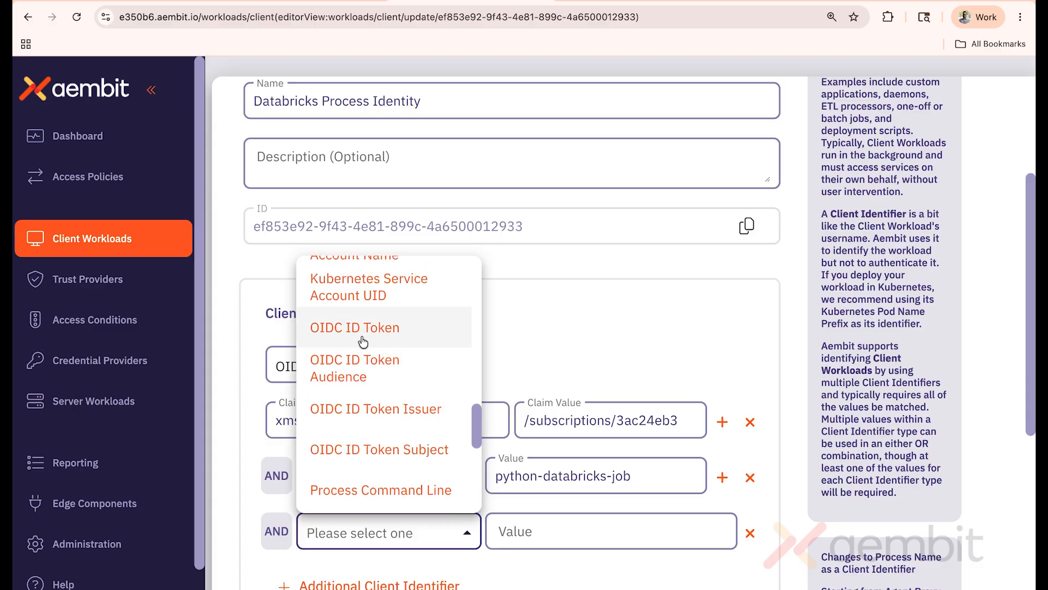
{"action": "left_click", "coordinate": [363, 341]}
{"action": "left_click", "coordinate": [398, 475]}
{"action": "left_click", "coordinate": [556, 476]}
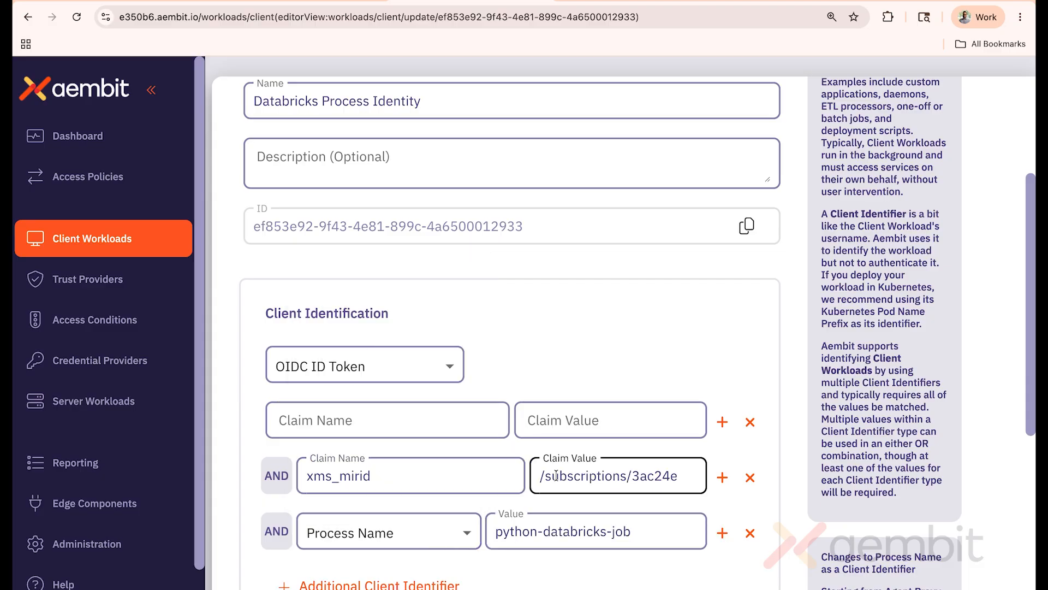
- Review the OIDC ID Token identifier options, including audience, issuer and subject, without changing the selection
{"action": "left_click", "coordinate": [402, 367]}
{"action": "scroll", "coordinate": [334, 267], "scroll_direction": "down", "scroll_amount": 2}
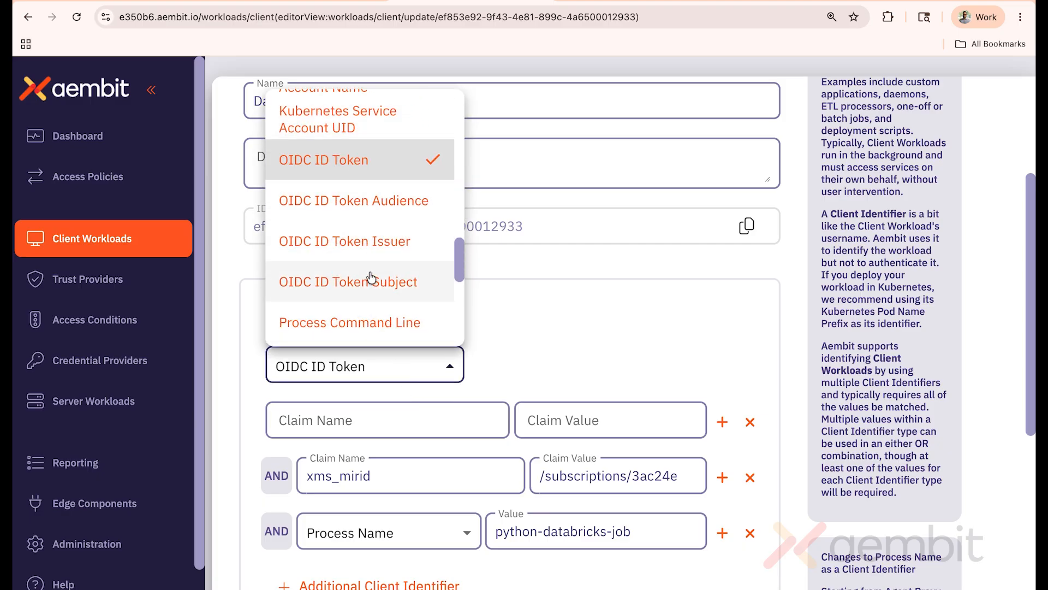
{"action": "left_click", "coordinate": [598, 305]}
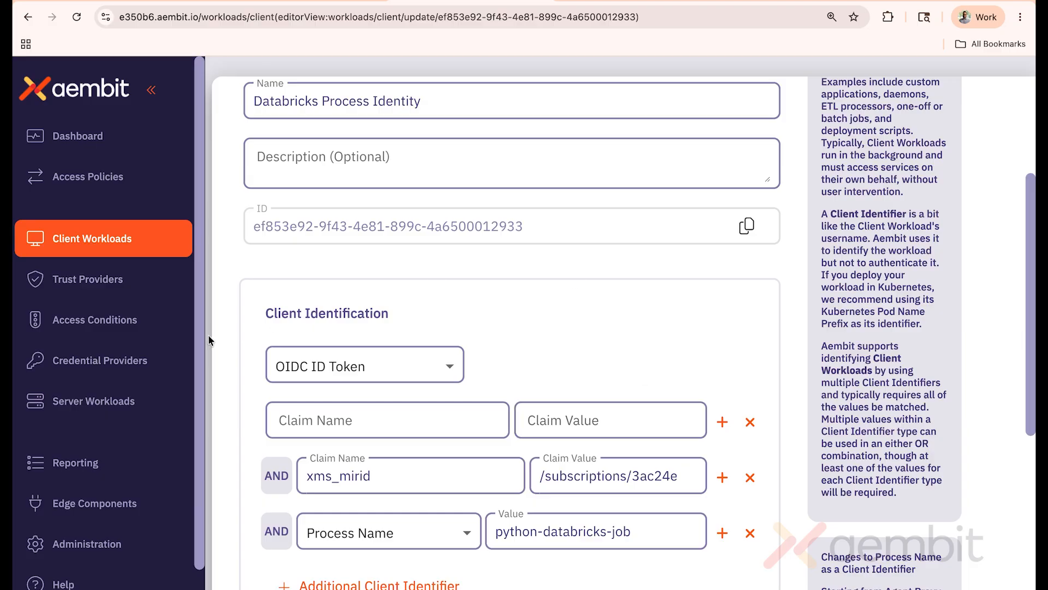
- Open the Azure OIDC Verifier trust provider and examine its Edge SDK Client ID and match rules
{"action": "left_click", "coordinate": [109, 279]}
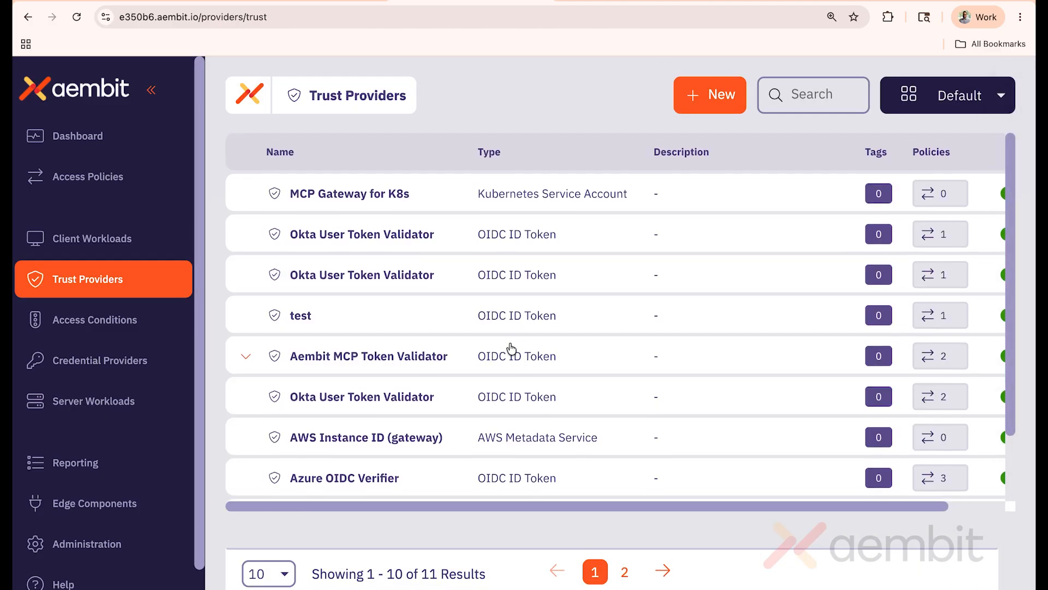
{"action": "scroll", "coordinate": [509, 352], "scroll_direction": "down", "scroll_amount": 3}
{"action": "left_click", "coordinate": [371, 396]}
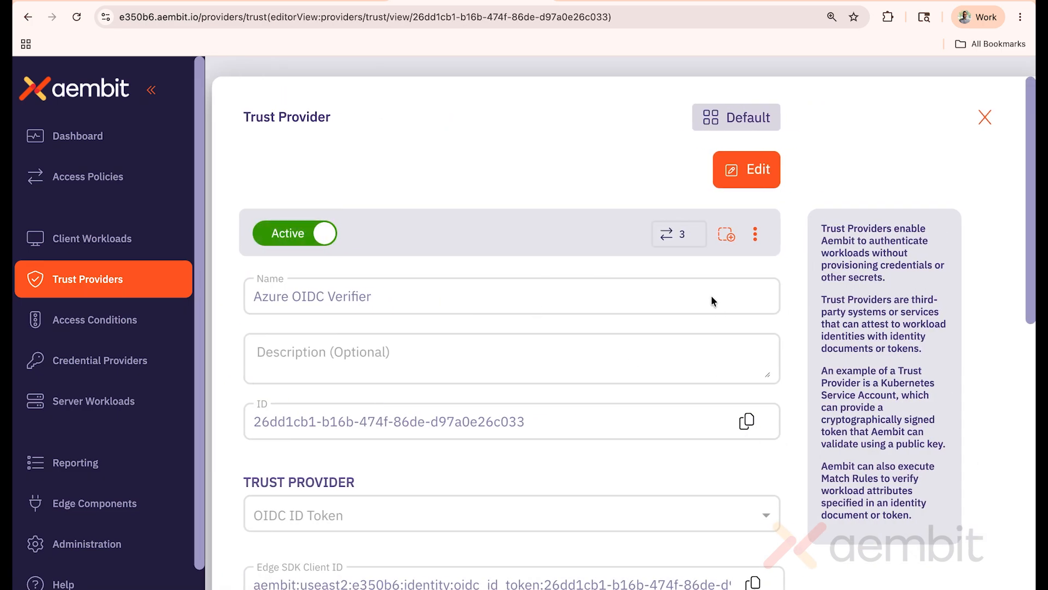
{"action": "scroll", "coordinate": [512, 240], "scroll_direction": "down", "scroll_amount": 2}
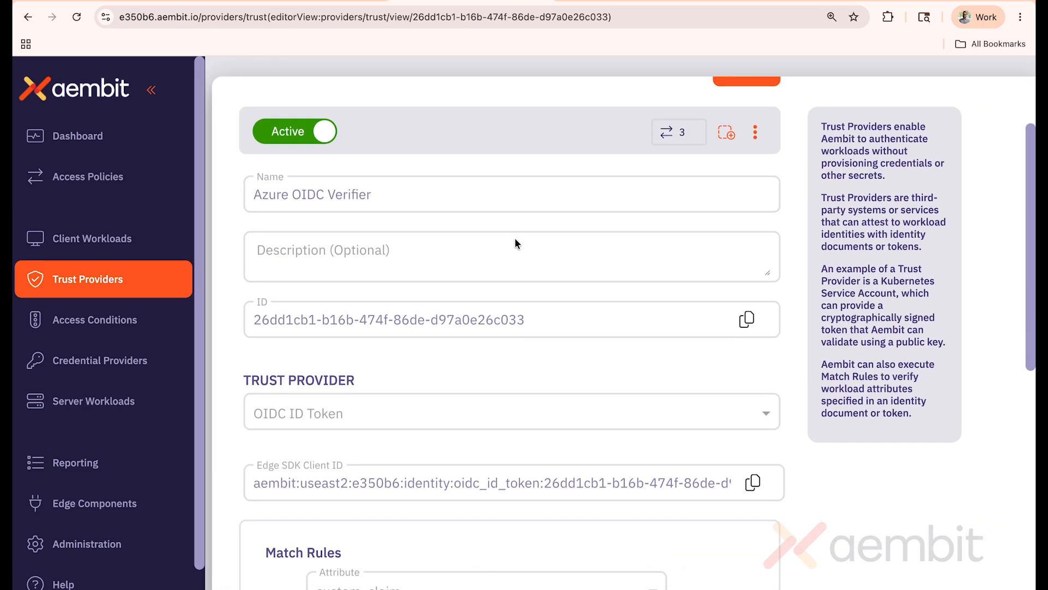
{"action": "scroll", "coordinate": [513, 237], "scroll_direction": "down", "scroll_amount": 1}
{"action": "scroll", "coordinate": [515, 237], "scroll_direction": "down", "scroll_amount": 1}
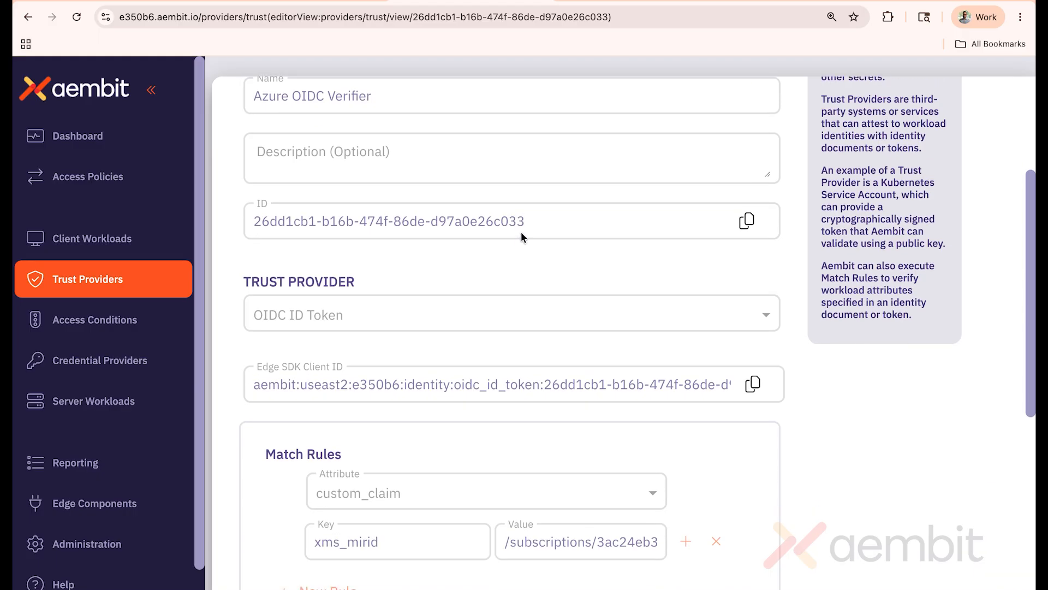
{"action": "scroll", "coordinate": [529, 236], "scroll_direction": "down", "scroll_amount": 1}
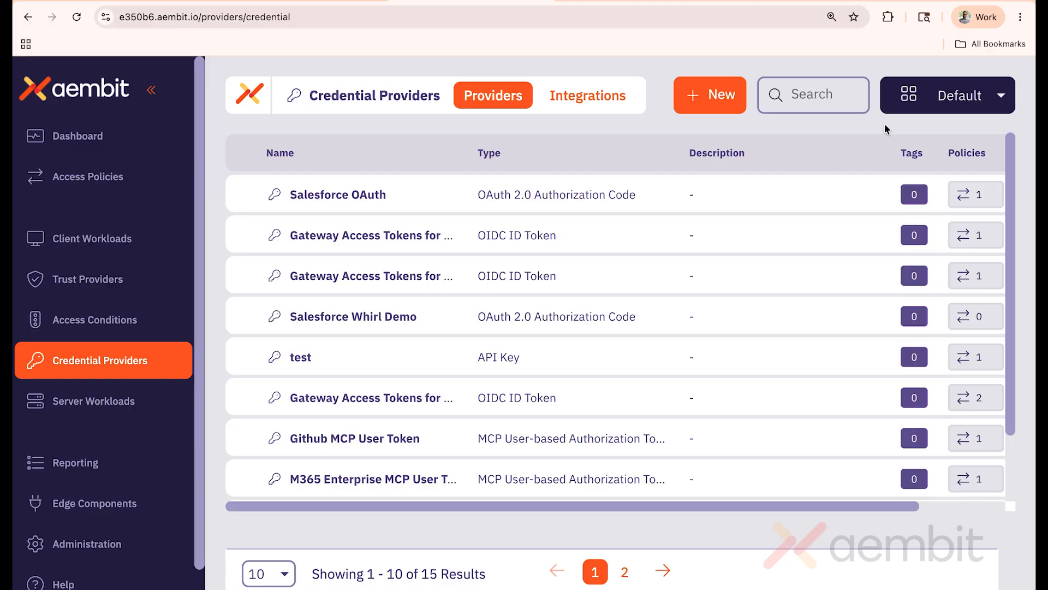
- Look through both pages of the credential providers and server workloads for the Azure and Salesforce entries
{"action": "left_click", "coordinate": [624, 572]}
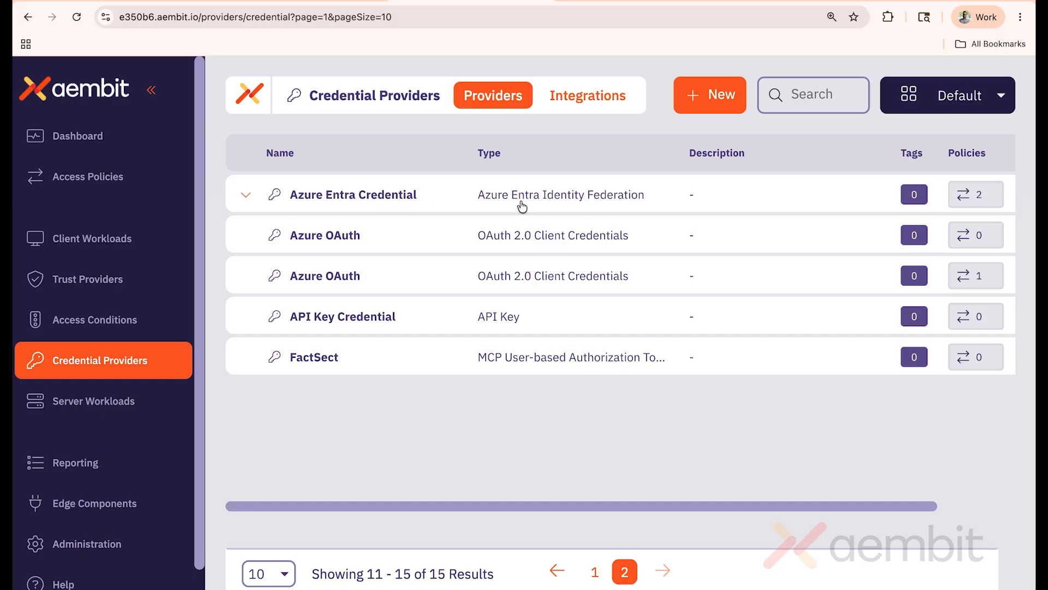
{"action": "left_click", "coordinate": [595, 571]}
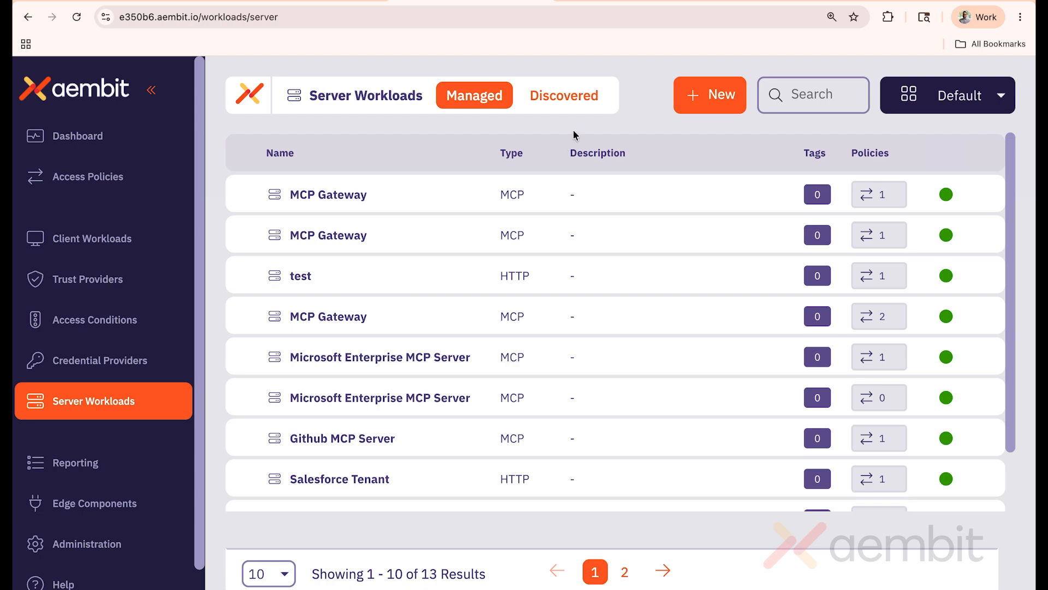
{"action": "left_click", "coordinate": [625, 568]}
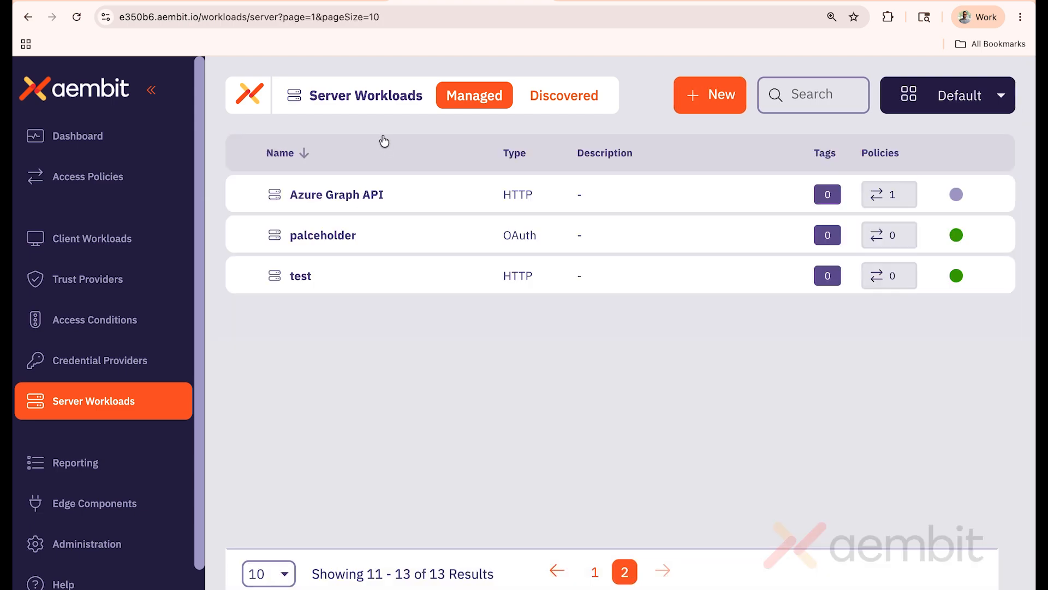
{"action": "left_click", "coordinate": [595, 572]}
{"action": "scroll", "coordinate": [382, 344], "scroll_direction": "down", "scroll_amount": 3}
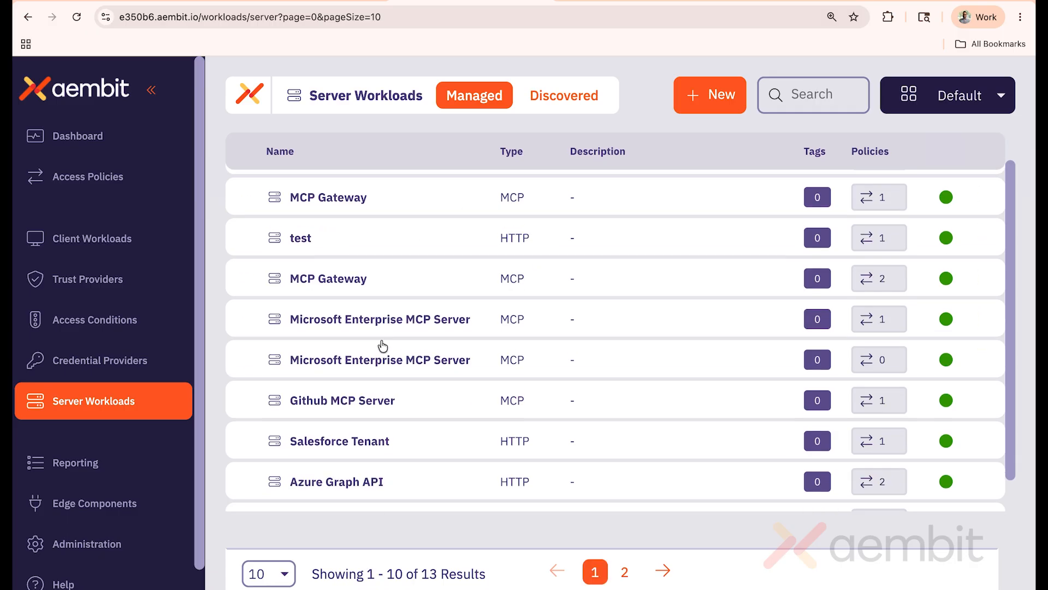
- View the access conditions, check the Aembit provider documentation in the Terraform Registry, and return to Aembit
{"action": "left_click", "coordinate": [114, 326]}
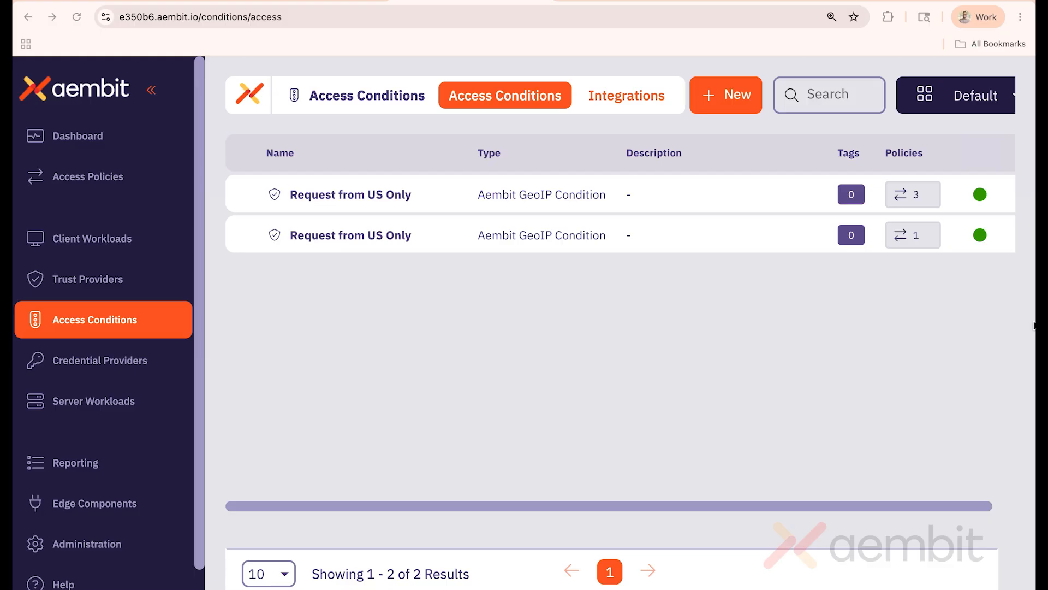
{"action": "key", "text": "ctrl+Tab"}
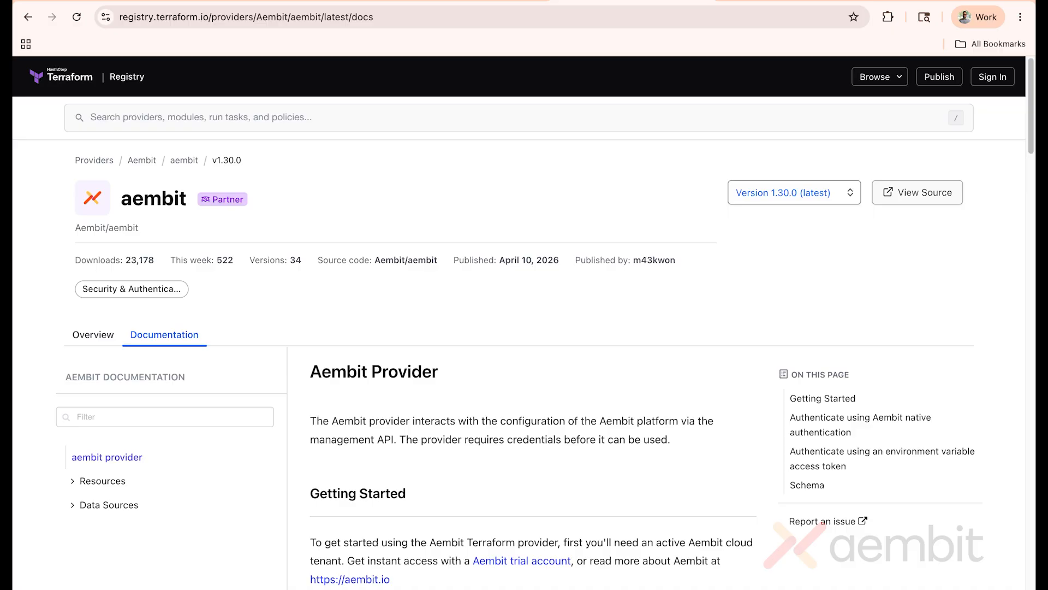
{"action": "key", "text": "ctrl+shift+Tab"}
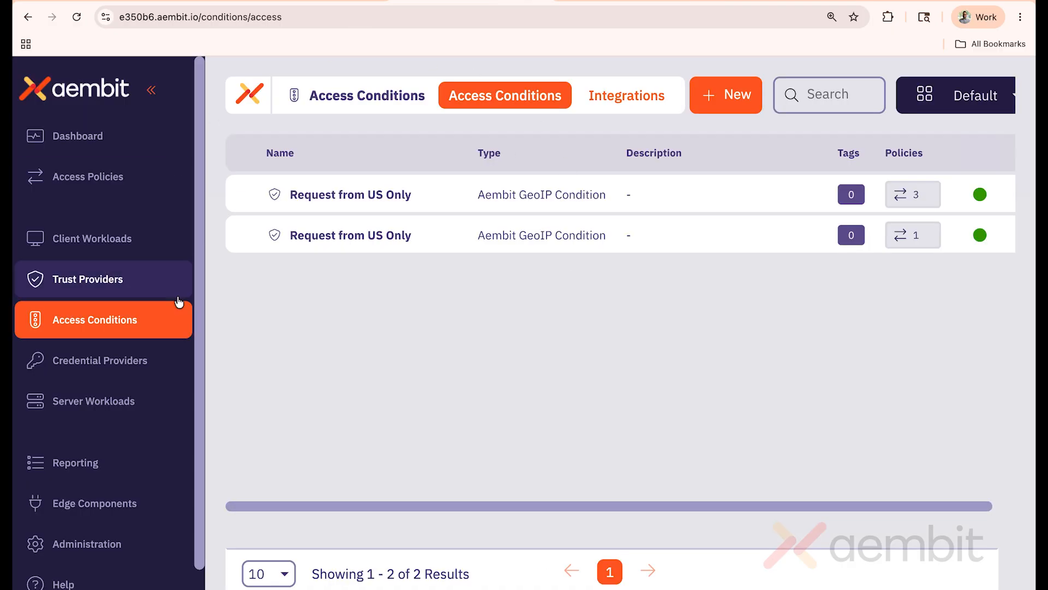
- Examine the Audit Logs report and the Access Authorization Events report for the Databricks workload's requests
{"action": "left_click", "coordinate": [164, 462]}
{"action": "left_click", "coordinate": [606, 96]}
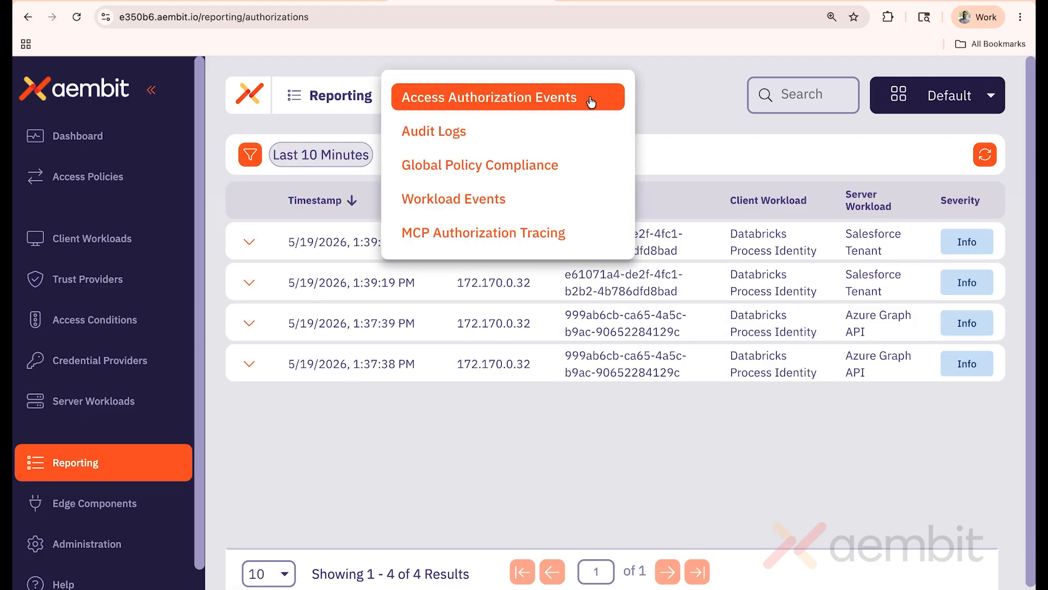
{"action": "left_click", "coordinate": [542, 128]}
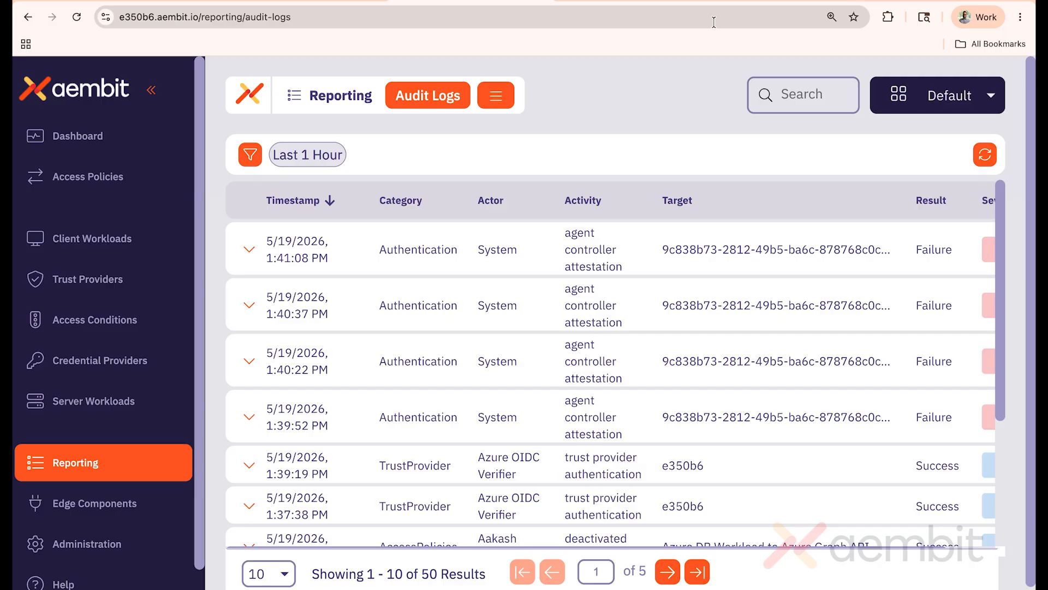
{"action": "left_click", "coordinate": [496, 96]}
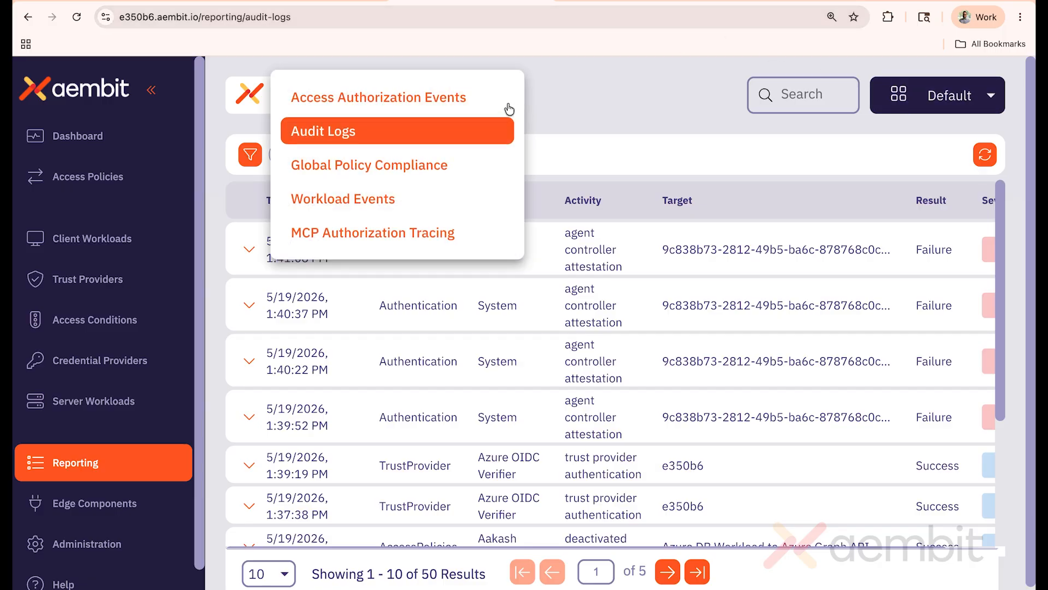
{"action": "left_click", "coordinate": [457, 97]}
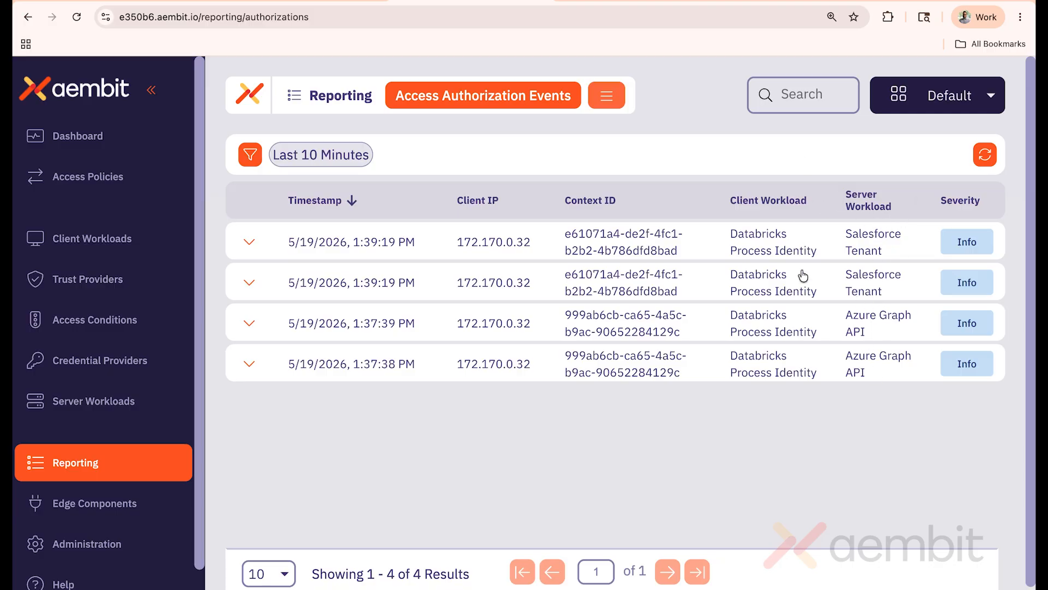
- Expand the newest Salesforce Tenant authorization event and examine its workload, access policy, trust provider, access condition and credential provider results
{"action": "left_click", "coordinate": [247, 246]}
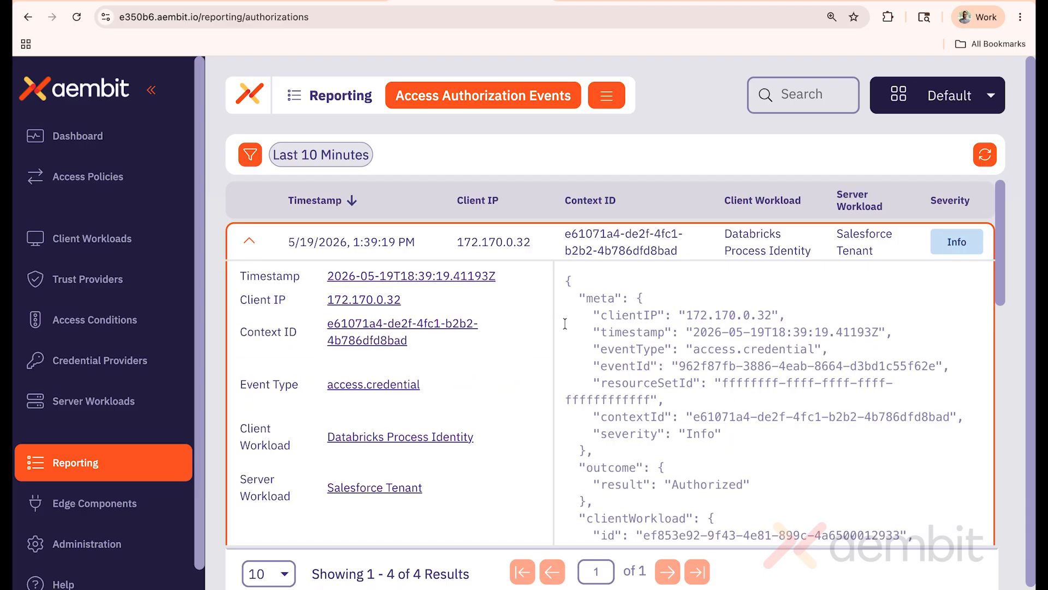
{"action": "scroll", "coordinate": [706, 377], "scroll_direction": "down", "scroll_amount": 2}
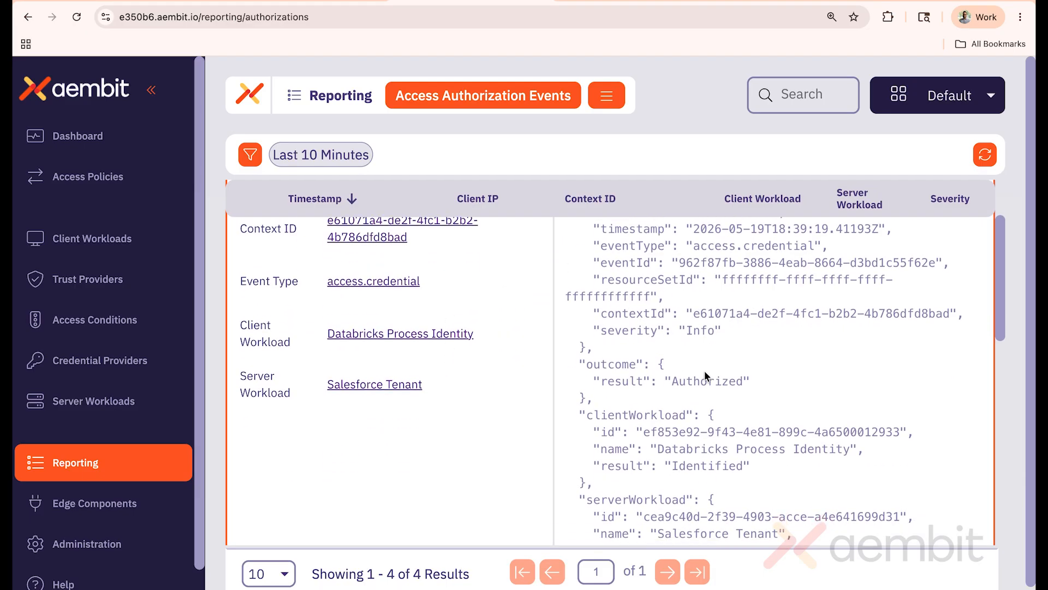
{"action": "scroll", "coordinate": [705, 376], "scroll_direction": "down", "scroll_amount": 3}
{"action": "left_click_drag", "start_coordinate": [650, 419], "coordinate": [899, 434]}
{"action": "left_click", "coordinate": [804, 406]}
{"action": "double_click", "coordinate": [702, 436]}
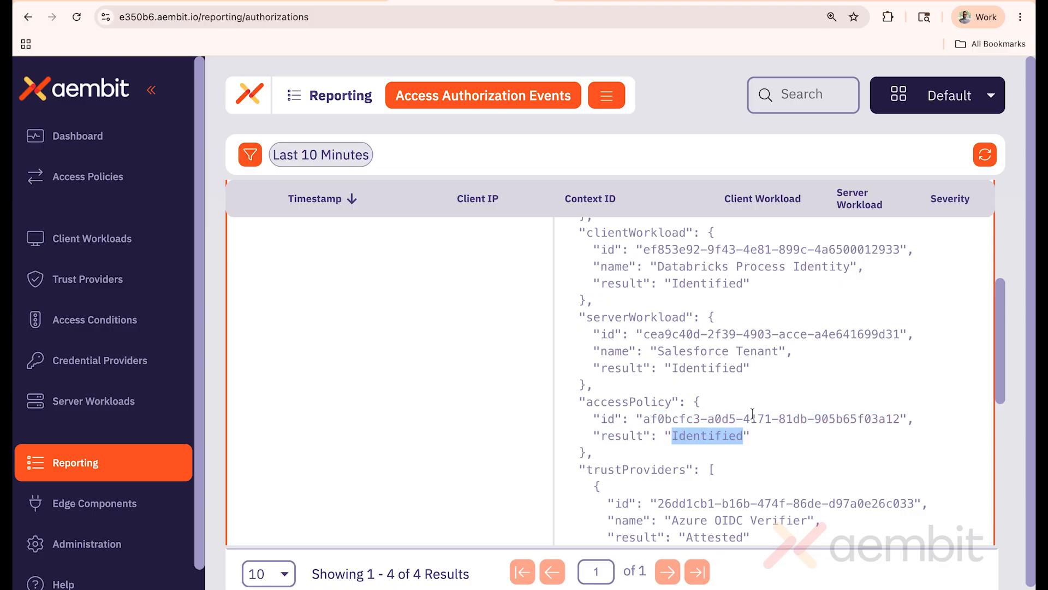
{"action": "left_click", "coordinate": [830, 368]}
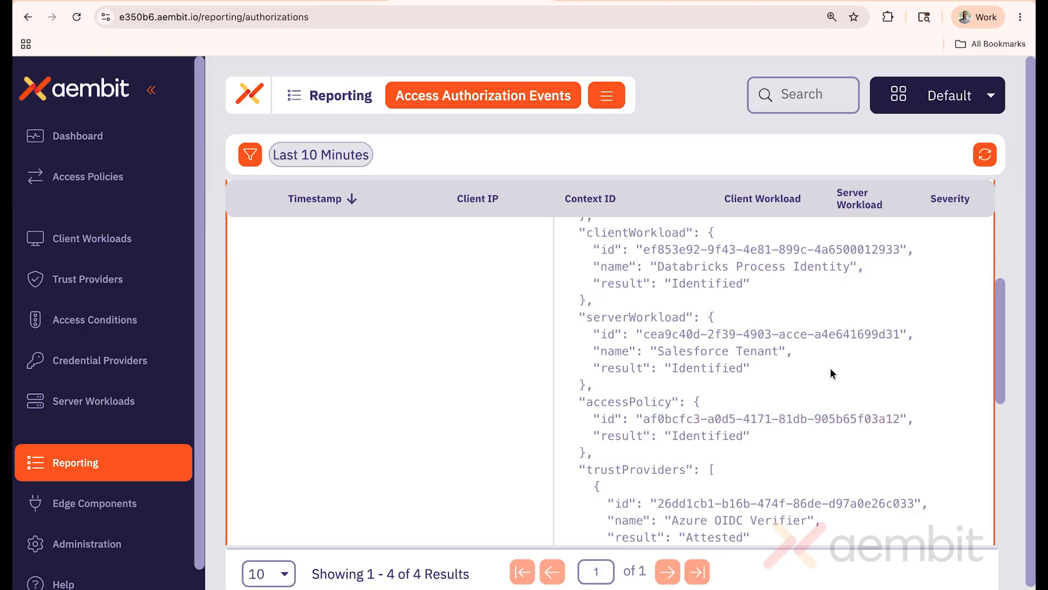
{"action": "scroll", "coordinate": [789, 358], "scroll_direction": "down", "scroll_amount": 5}
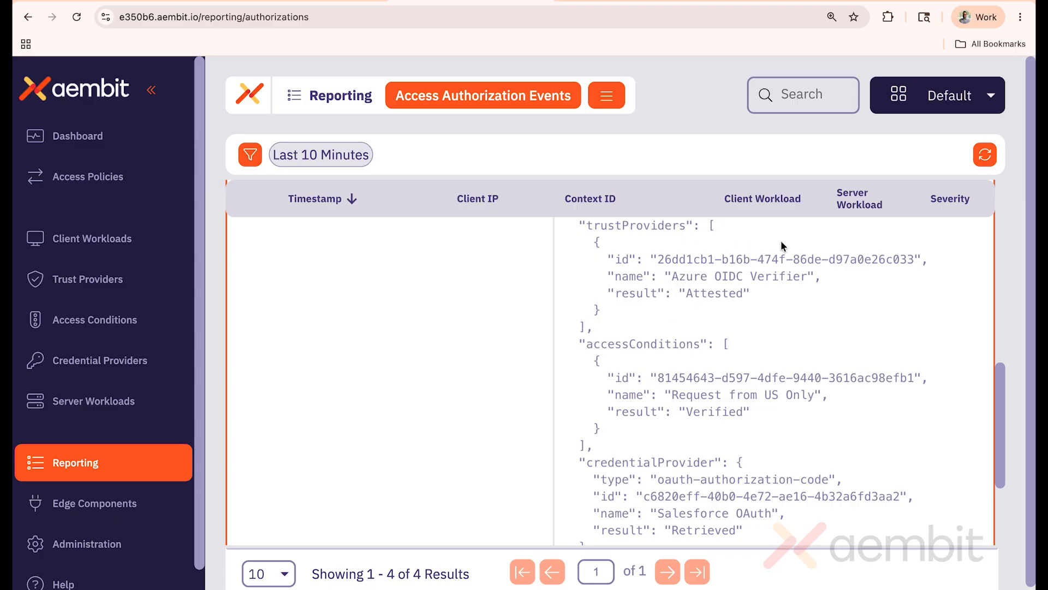
{"action": "scroll", "coordinate": [777, 364], "scroll_direction": "down", "scroll_amount": 2}
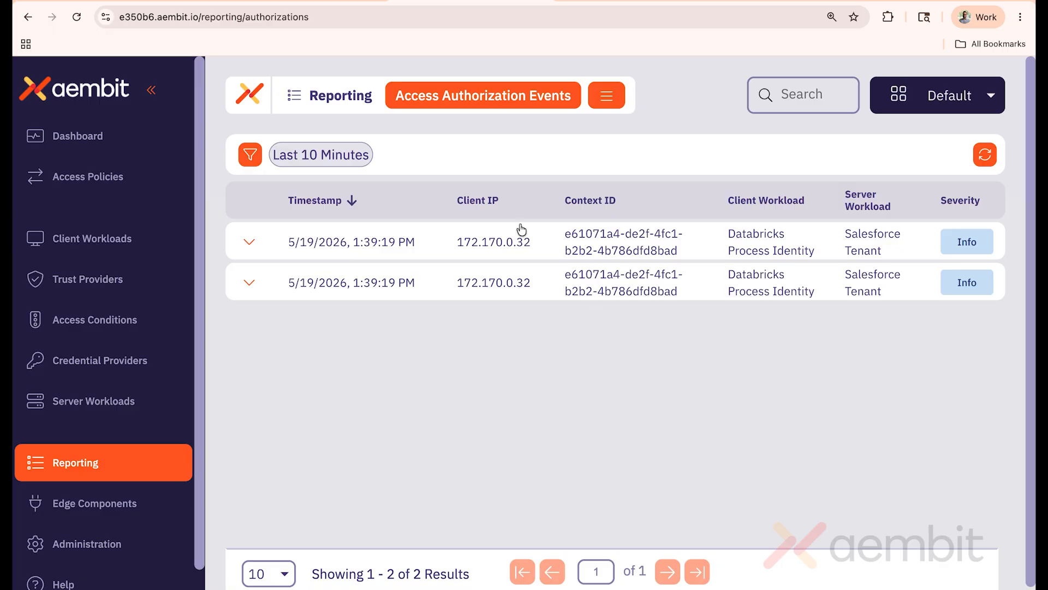
- Expand the second Salesforce Tenant event and examine its metadata, outcome, client workload and server workload entries
{"action": "left_click", "coordinate": [250, 277]}
{"action": "scroll", "coordinate": [649, 324], "scroll_direction": "down", "scroll_amount": 2}
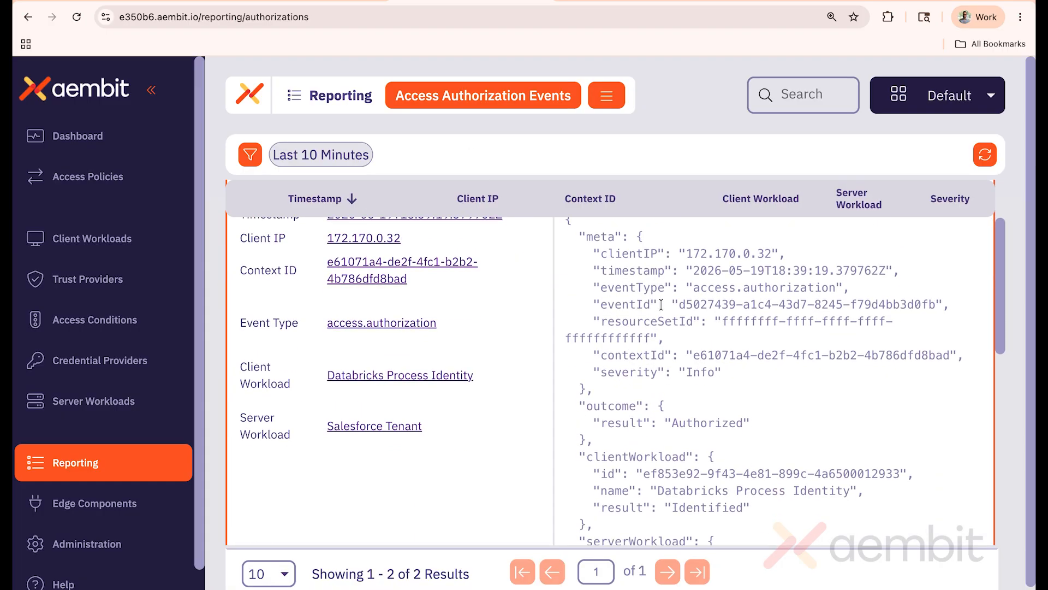
{"action": "scroll", "coordinate": [670, 311], "scroll_direction": "up", "scroll_amount": 2}
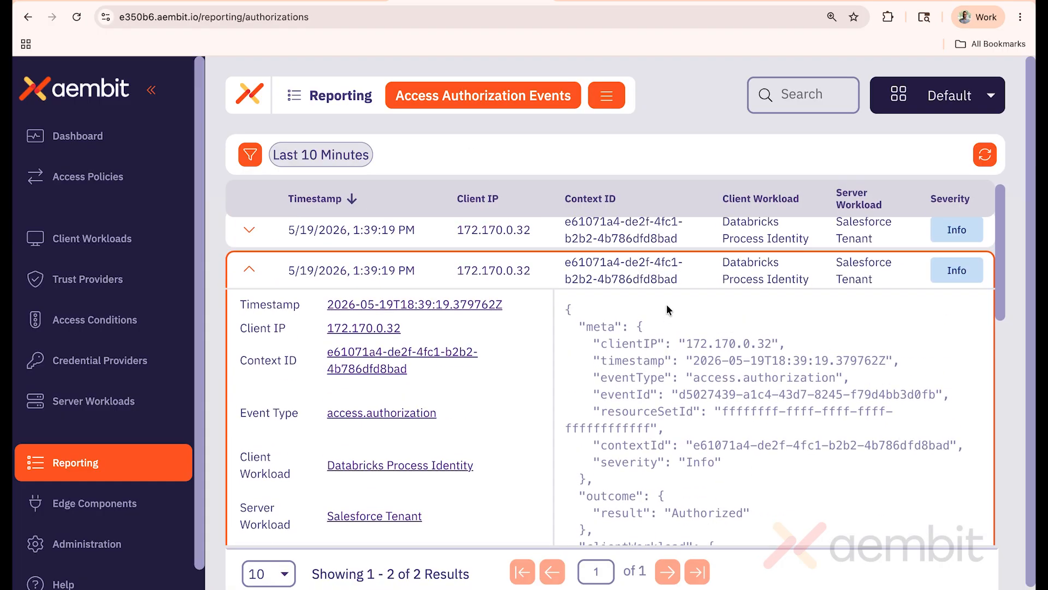
{"action": "scroll", "coordinate": [669, 314], "scroll_direction": "down", "scroll_amount": 3}
{"action": "left_click_drag", "start_coordinate": [657, 443], "coordinate": [844, 442]}
{"action": "scroll", "coordinate": [745, 351], "scroll_direction": "down", "scroll_amount": 1}
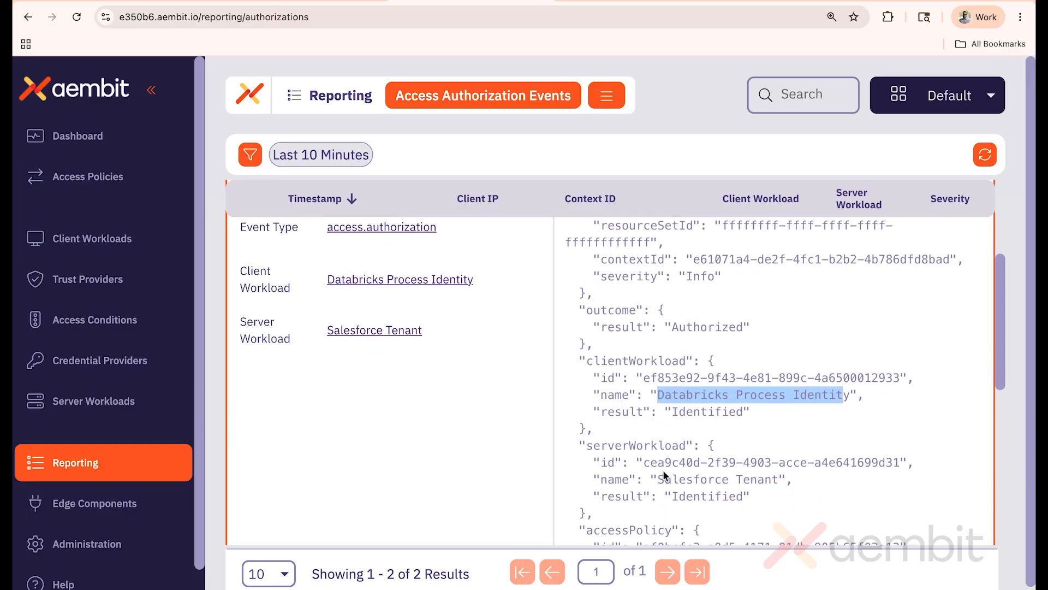
{"action": "left_click_drag", "start_coordinate": [658, 479], "coordinate": [781, 476]}
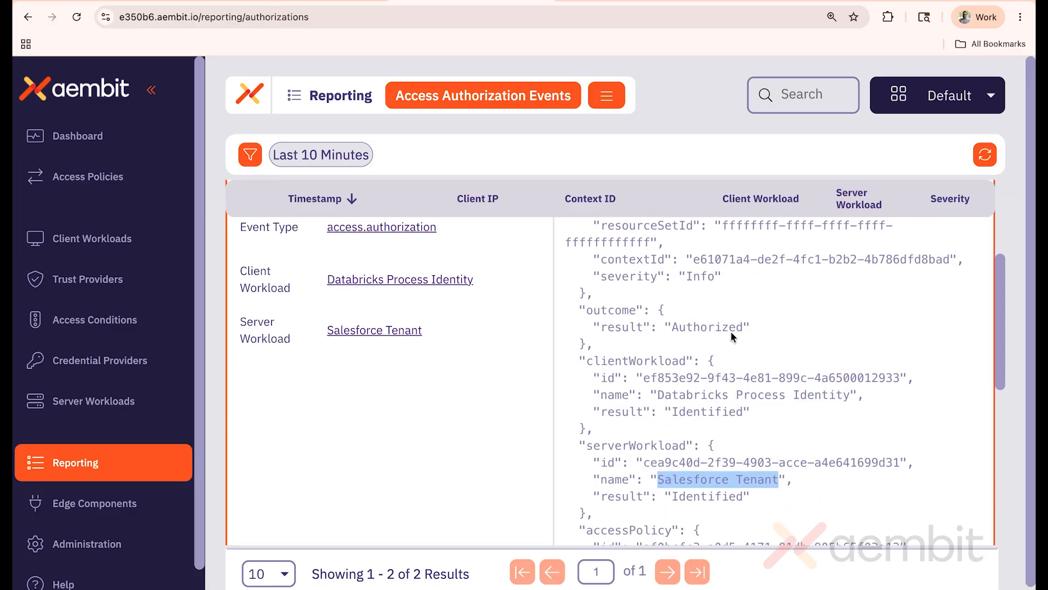
- Examine the access policy, trust provider and access condition results of the expanded event, and collapse its details
{"action": "scroll", "coordinate": [709, 382], "scroll_direction": "down", "scroll_amount": 3}
{"action": "left_click", "coordinate": [684, 419]}
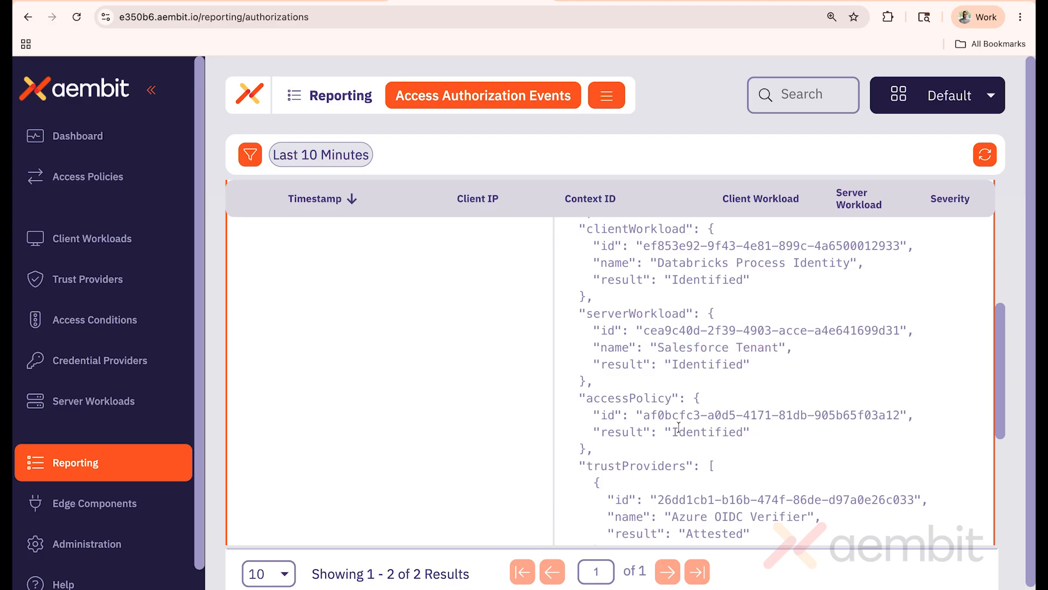
{"action": "left_click_drag", "start_coordinate": [673, 431], "coordinate": [742, 431]}
{"action": "left_click", "coordinate": [699, 347]}
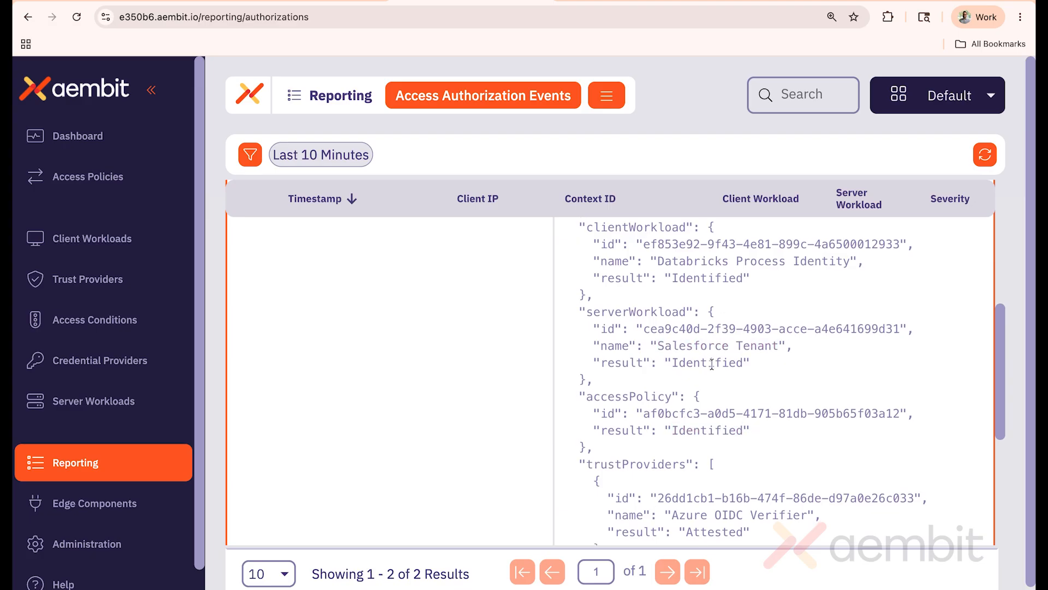
{"action": "scroll", "coordinate": [699, 349], "scroll_direction": "down", "scroll_amount": 2}
{"action": "left_click_drag", "start_coordinate": [665, 399], "coordinate": [728, 440]}
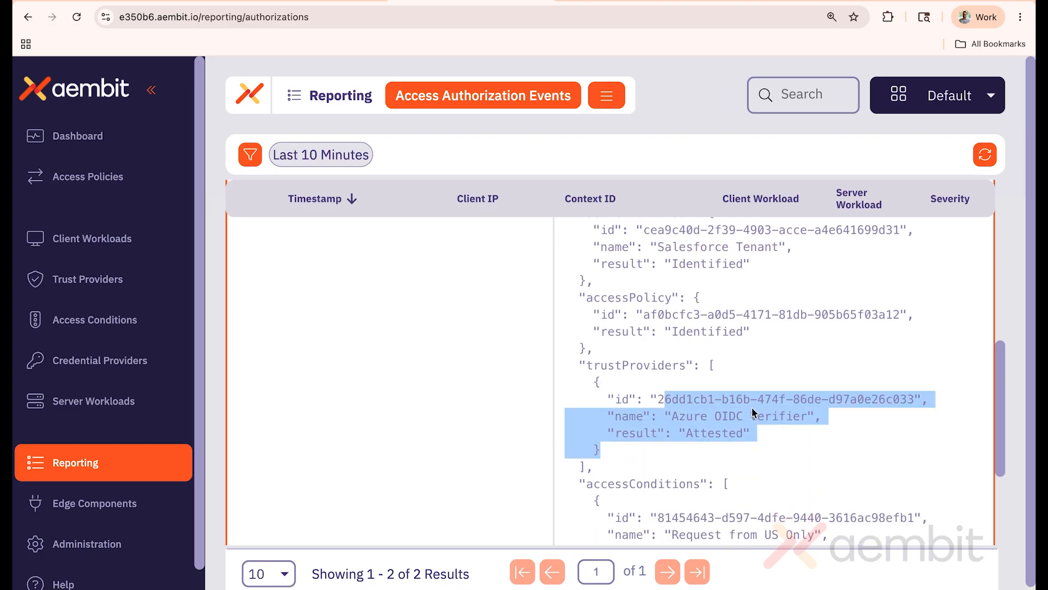
{"action": "left_click", "coordinate": [726, 437]}
{"action": "scroll", "coordinate": [718, 381], "scroll_direction": "down", "scroll_amount": 3}
{"action": "left_click", "coordinate": [287, 388]}
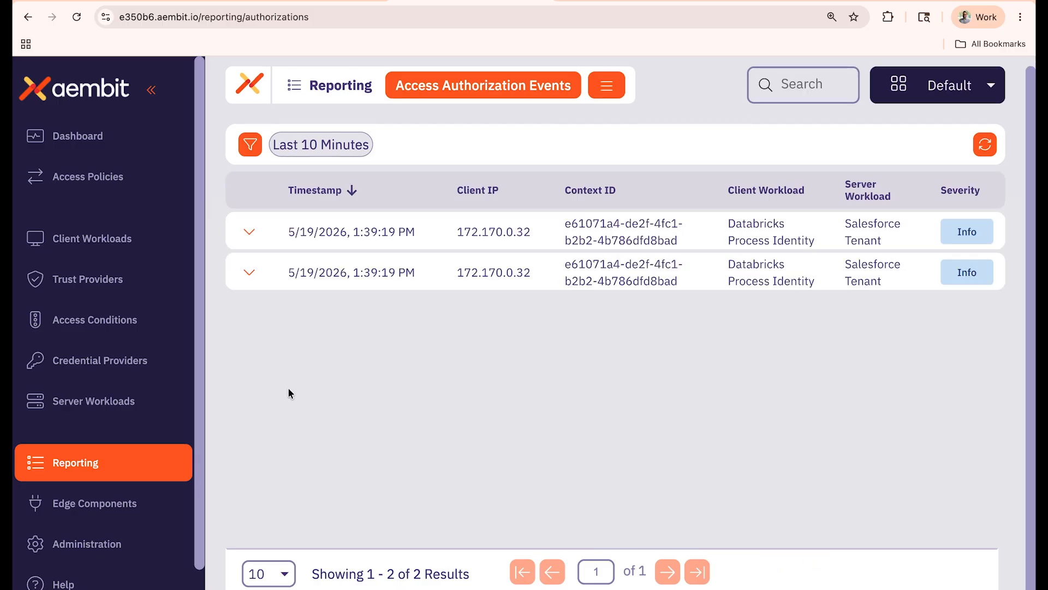